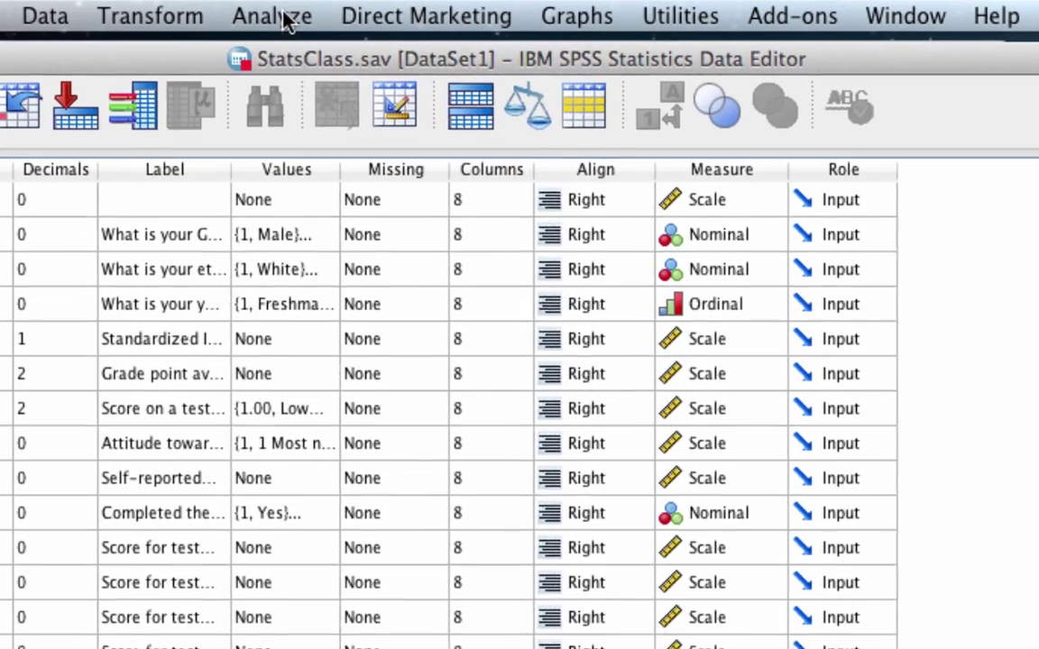
Open the Frequencies dialog via Analyze > Descriptive Statistics > Frequencies
{"action": "left_click", "coordinate": [396, 9]}
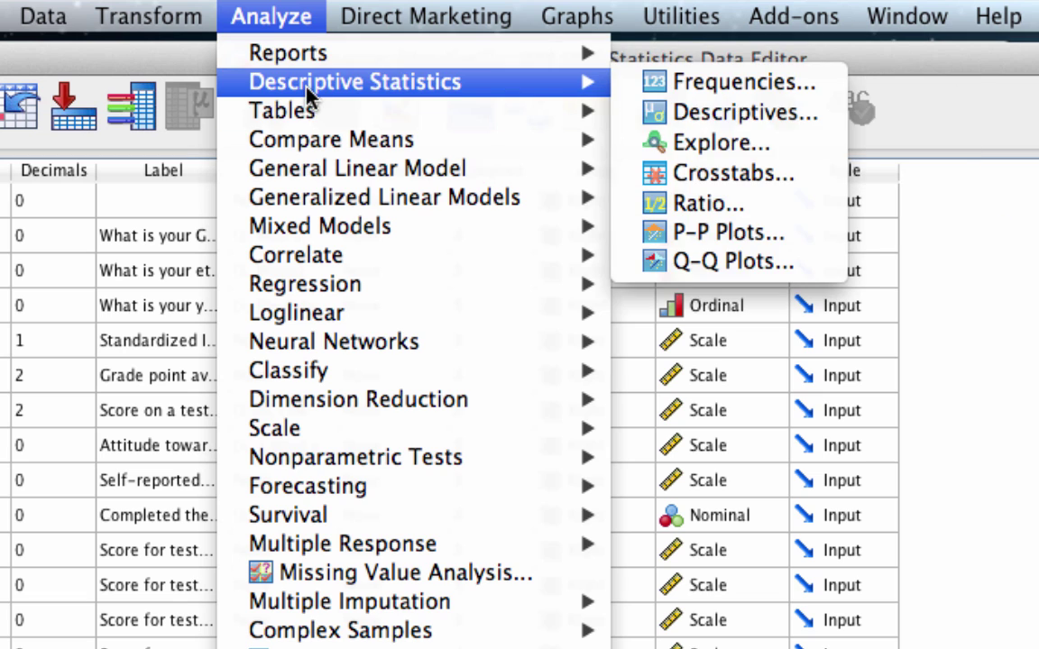
{"action": "mouse_move", "coordinate": [573, 61]}
{"action": "mouse_move", "coordinate": [529, 83]}
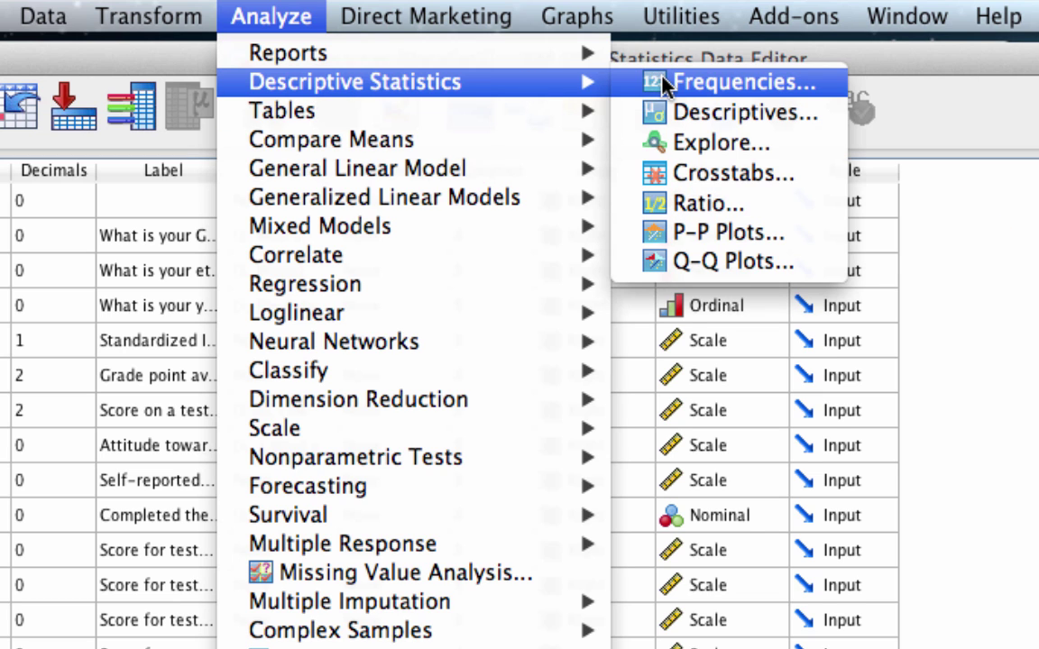
{"action": "left_click", "coordinate": [645, 80]}
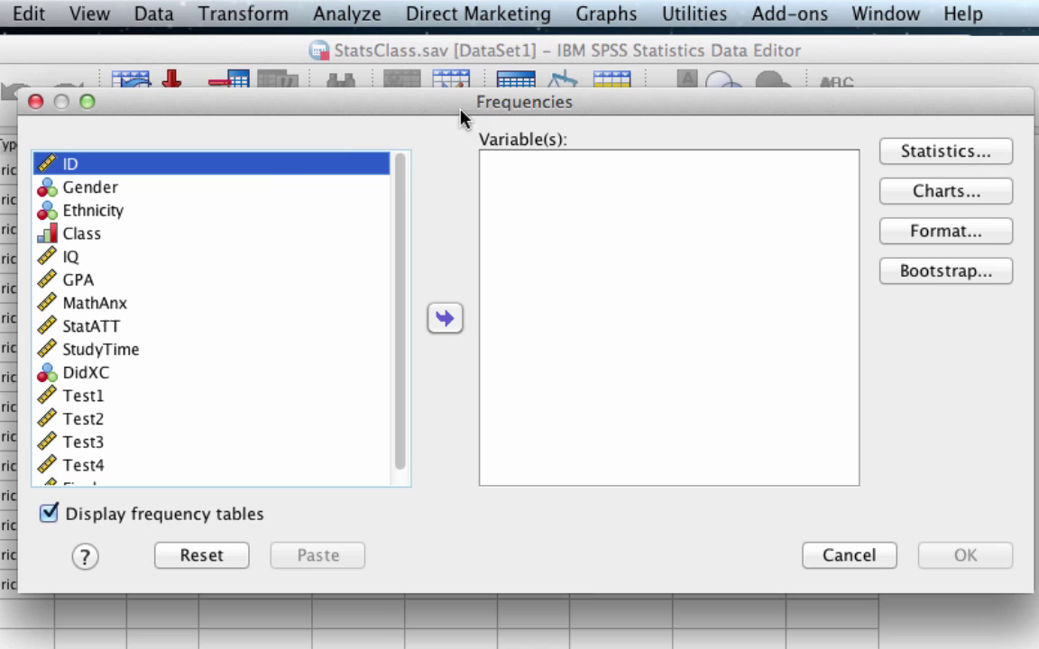
Display variable labels in the list and move year in school (Class) into Variable(s)
{"action": "right_click", "coordinate": [225, 236]}
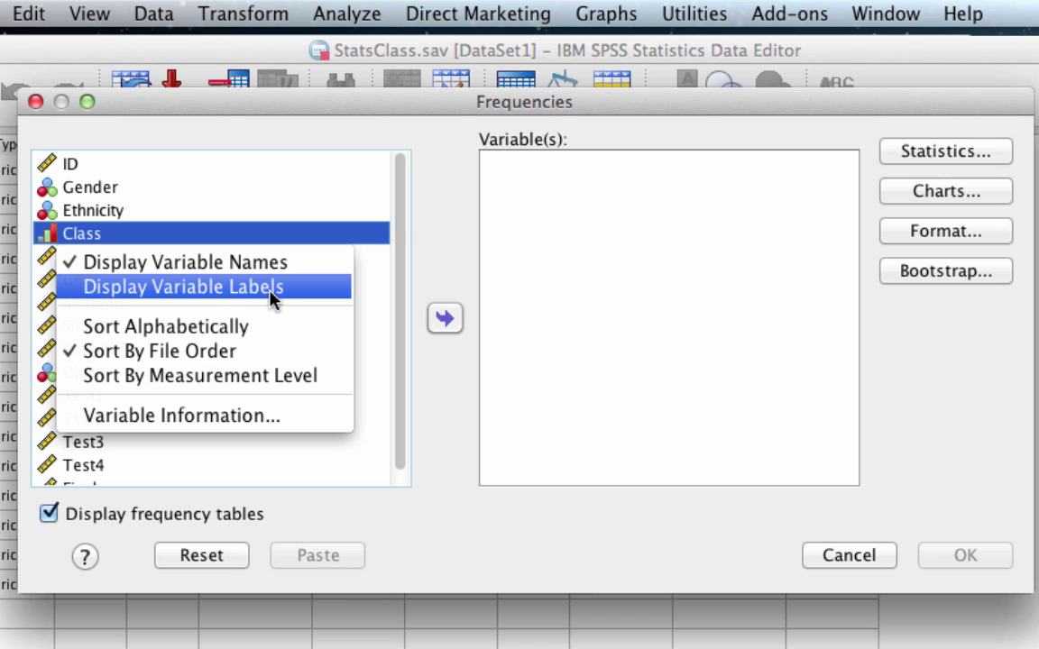
{"action": "left_click", "coordinate": [290, 301]}
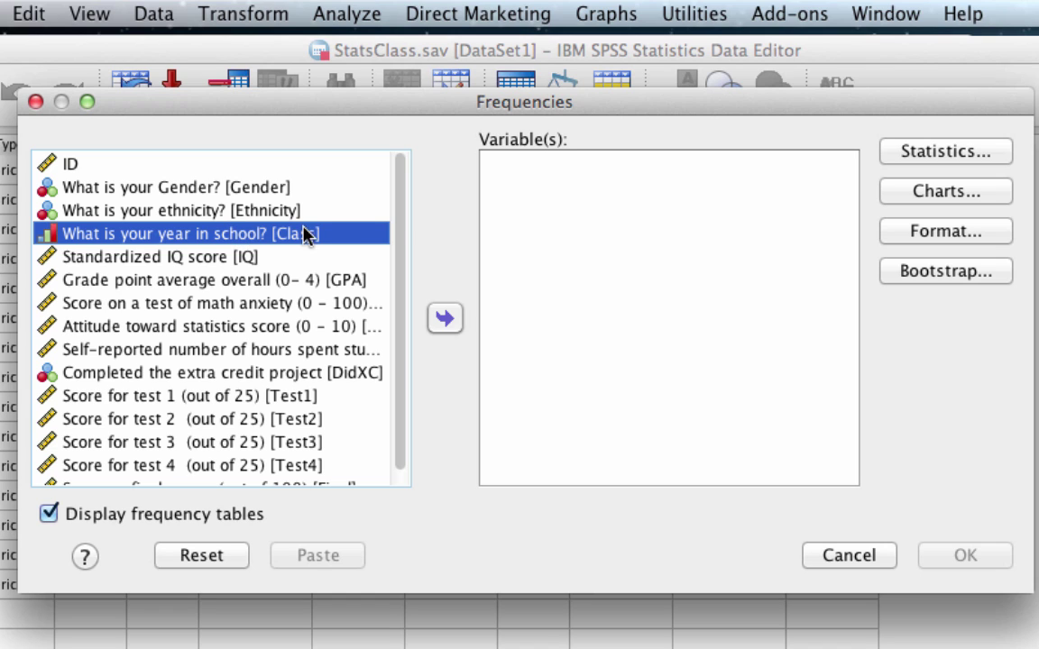
{"action": "left_click", "coordinate": [444, 319]}
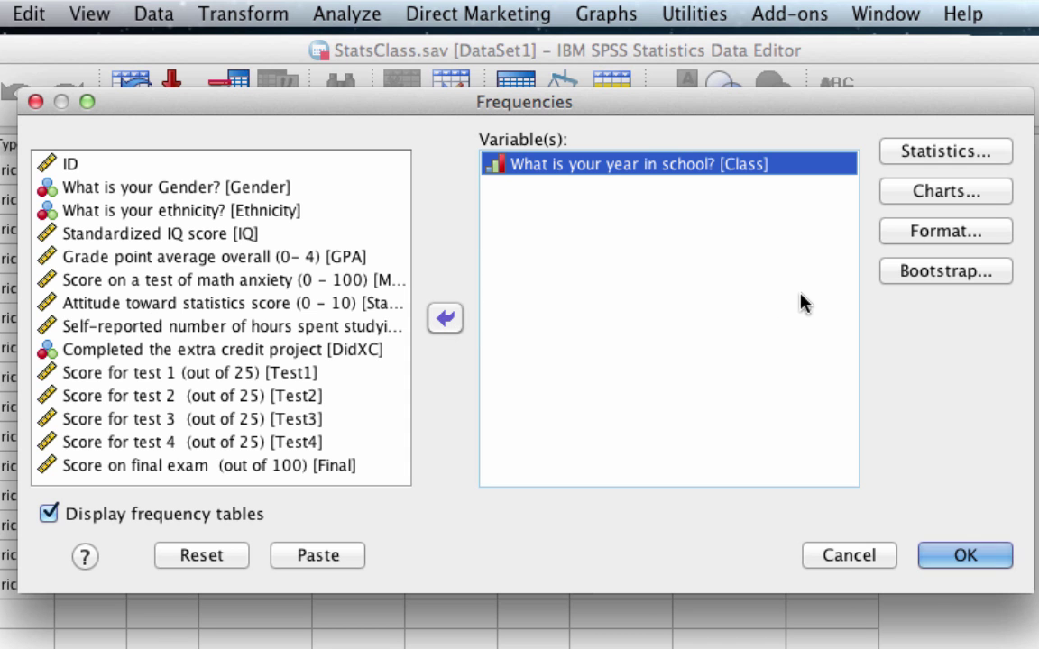
In Format options, order the Class frequency table by Descending values
{"action": "left_click", "coordinate": [917, 236]}
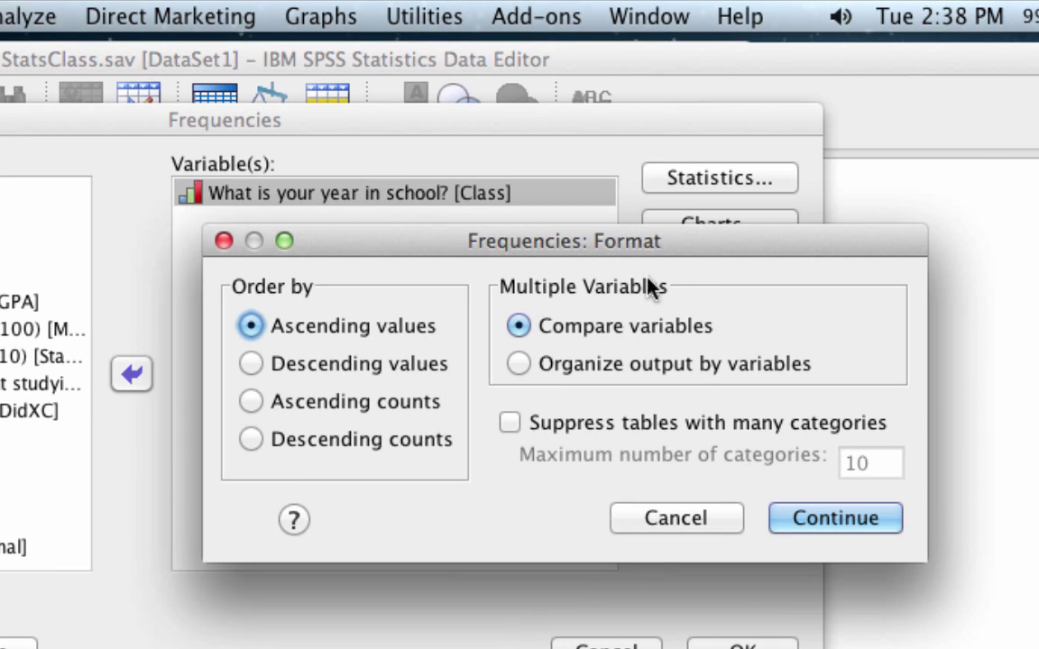
{"action": "left_click", "coordinate": [417, 370]}
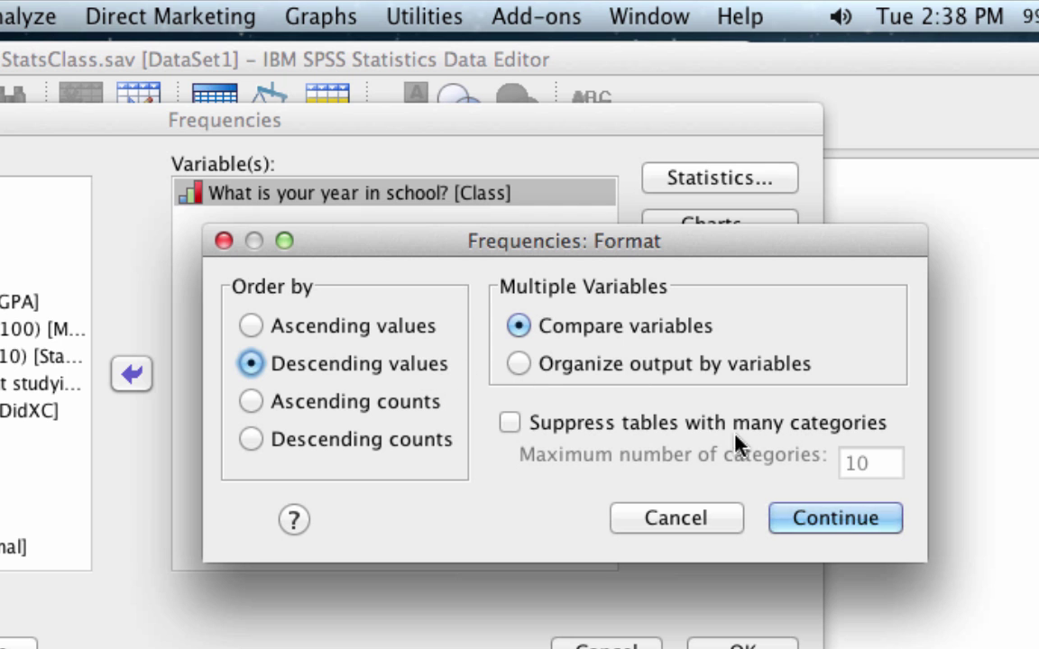
{"action": "left_click", "coordinate": [794, 515]}
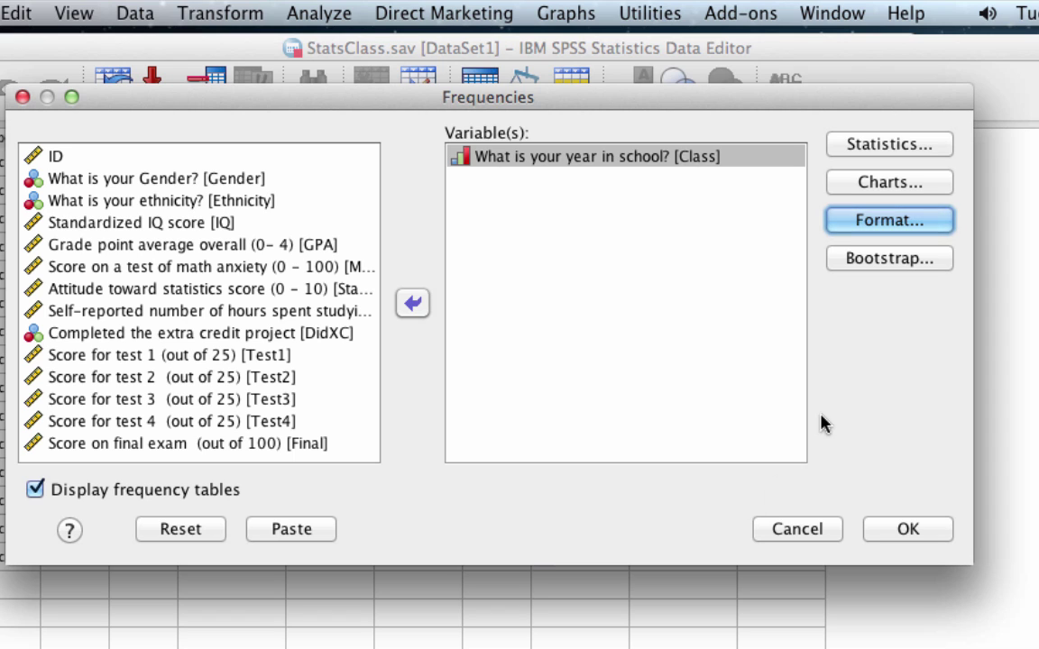
{"action": "left_click", "coordinate": [895, 147]}
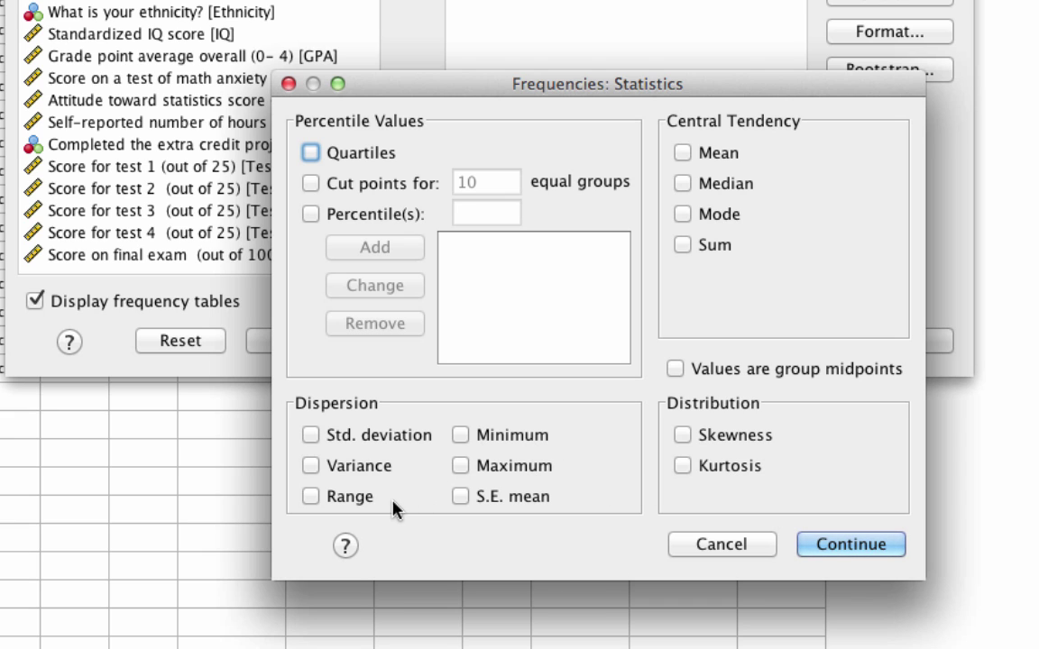
{"action": "left_click", "coordinate": [871, 554]}
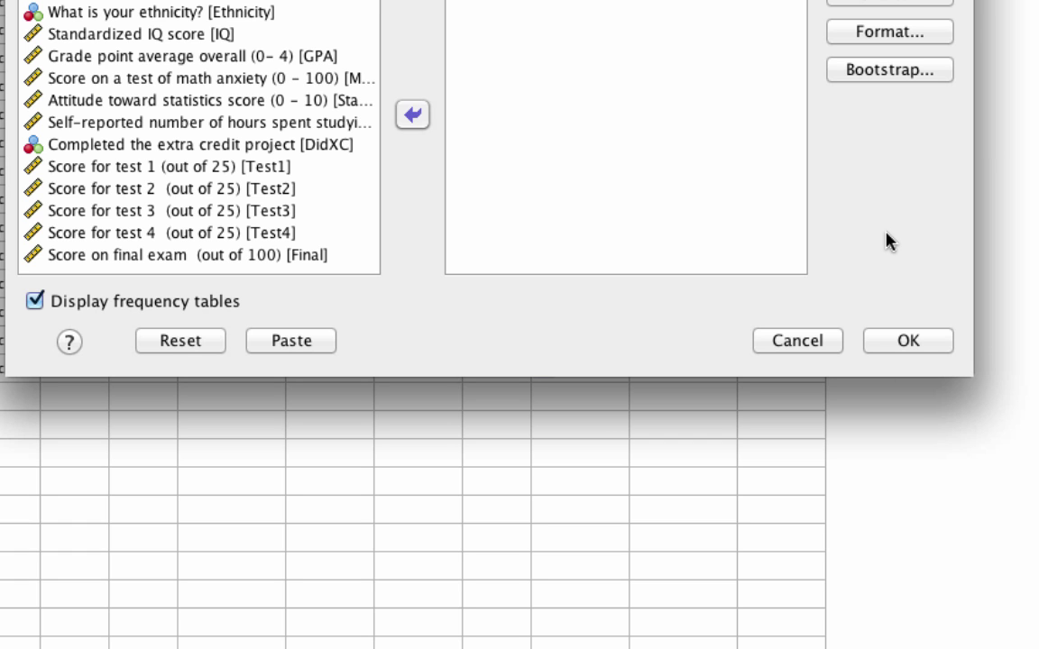
Run the analysis and review the Statistics and Class tables: 112 valid, Juniors 67 (59.8%)
{"action": "left_click", "coordinate": [908, 341]}
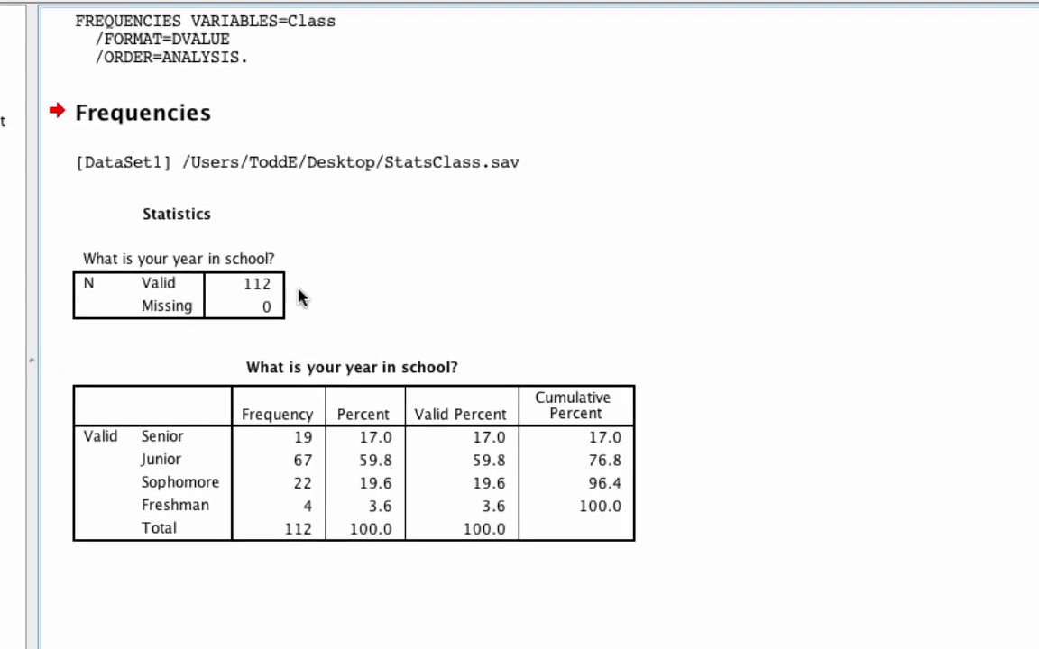
{"action": "left_click", "coordinate": [132, 300]}
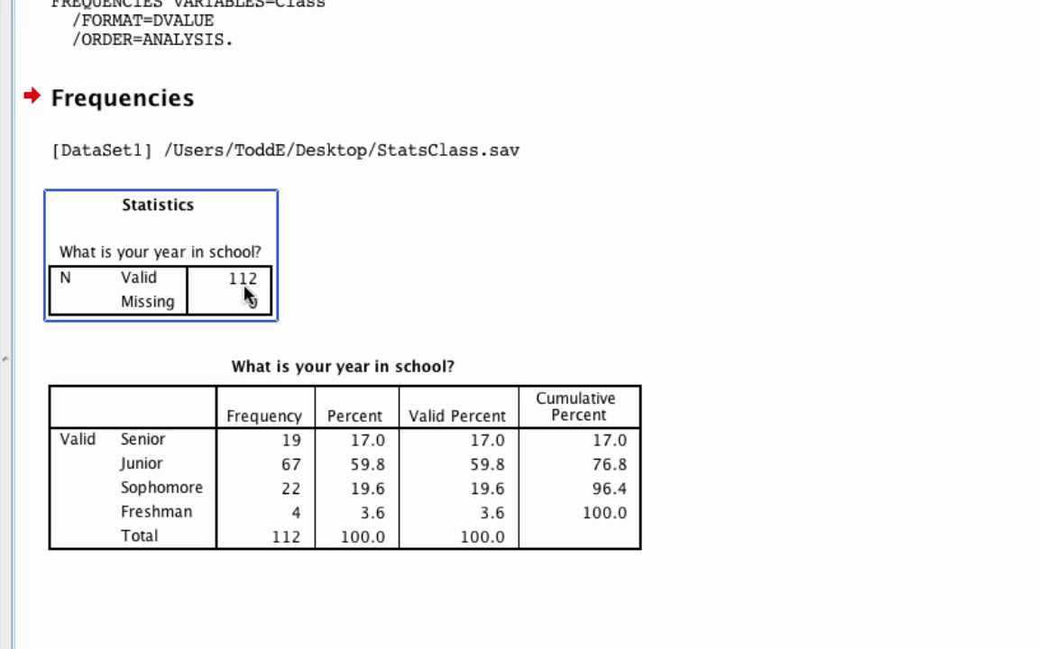
{"action": "left_click", "coordinate": [251, 477]}
{"action": "left_click", "coordinate": [276, 559]}
{"action": "left_click", "coordinate": [295, 549]}
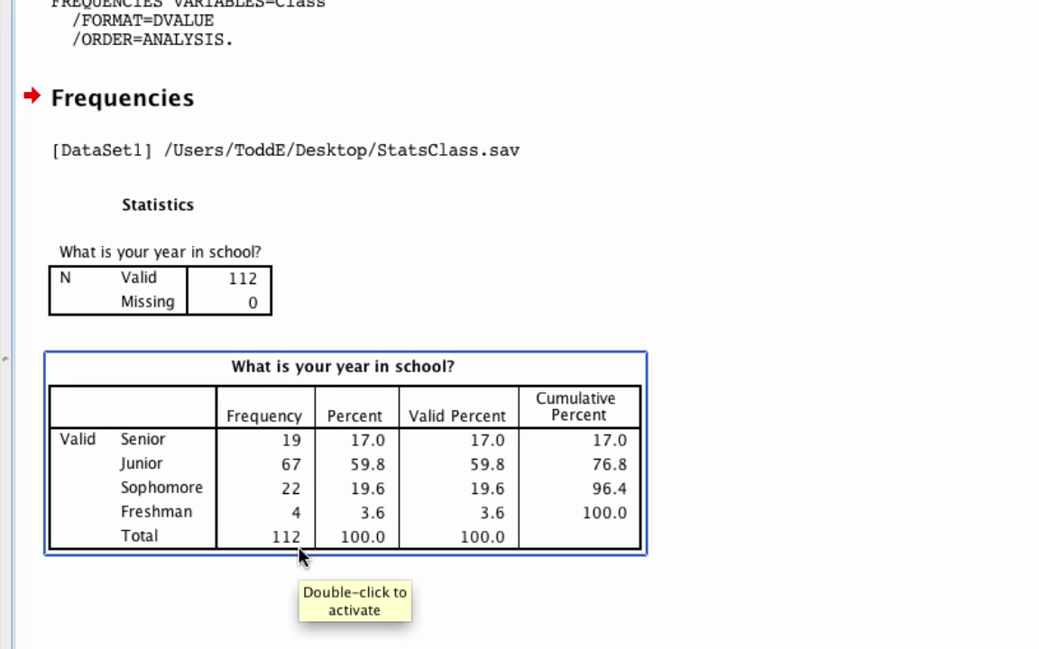
{"action": "left_click", "coordinate": [300, 560]}
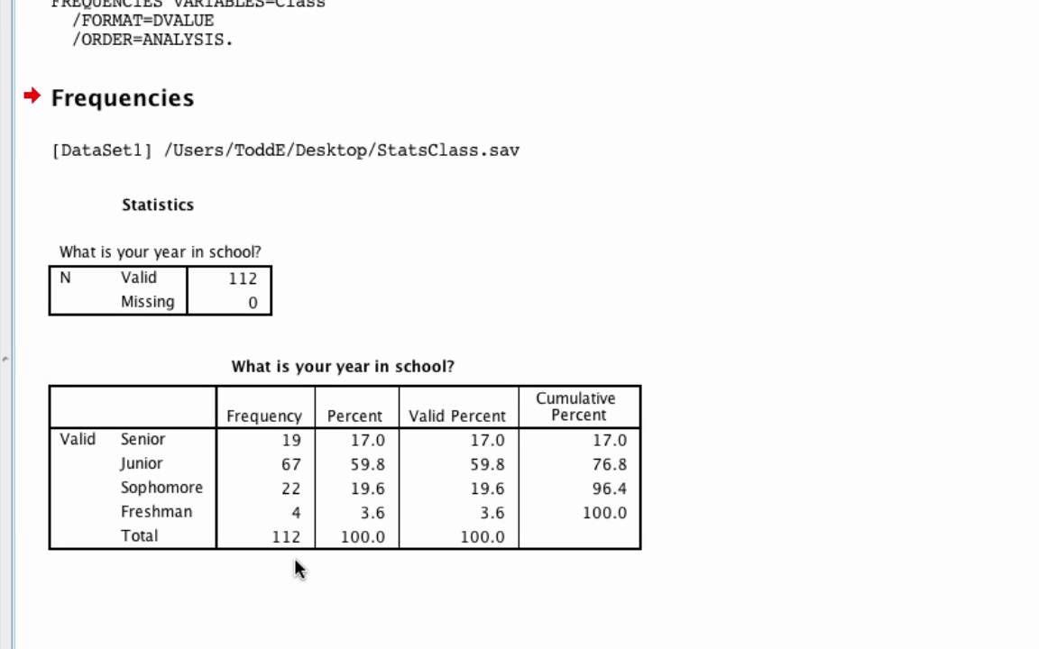
{"action": "left_click", "coordinate": [295, 515]}
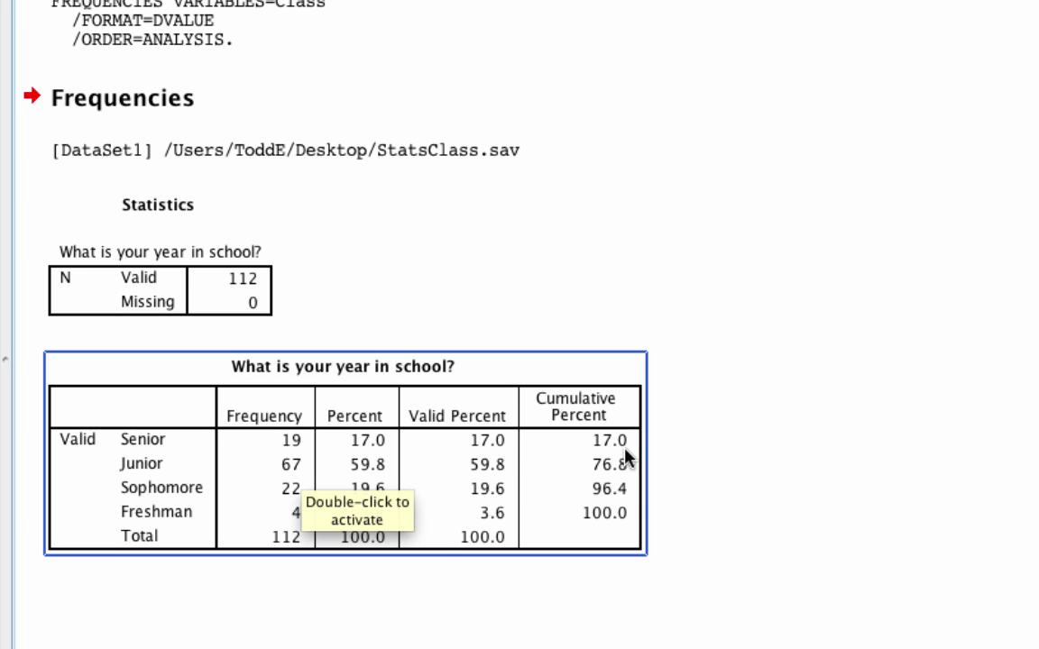
{"action": "left_click", "coordinate": [582, 611]}
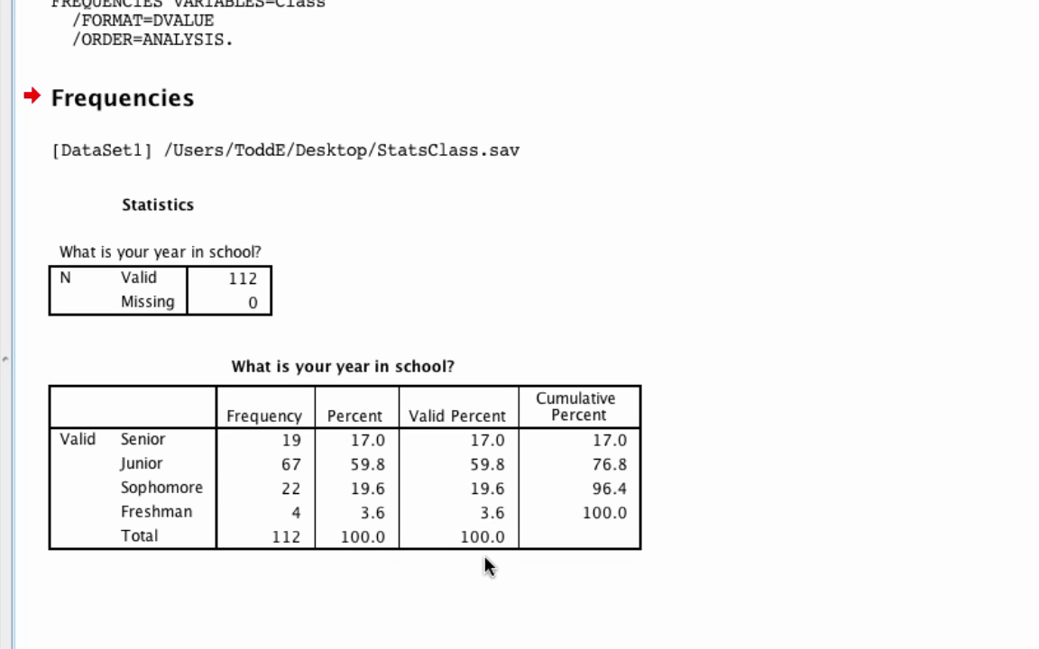
{"action": "left_click", "coordinate": [515, 548]}
{"action": "left_click", "coordinate": [202, 524]}
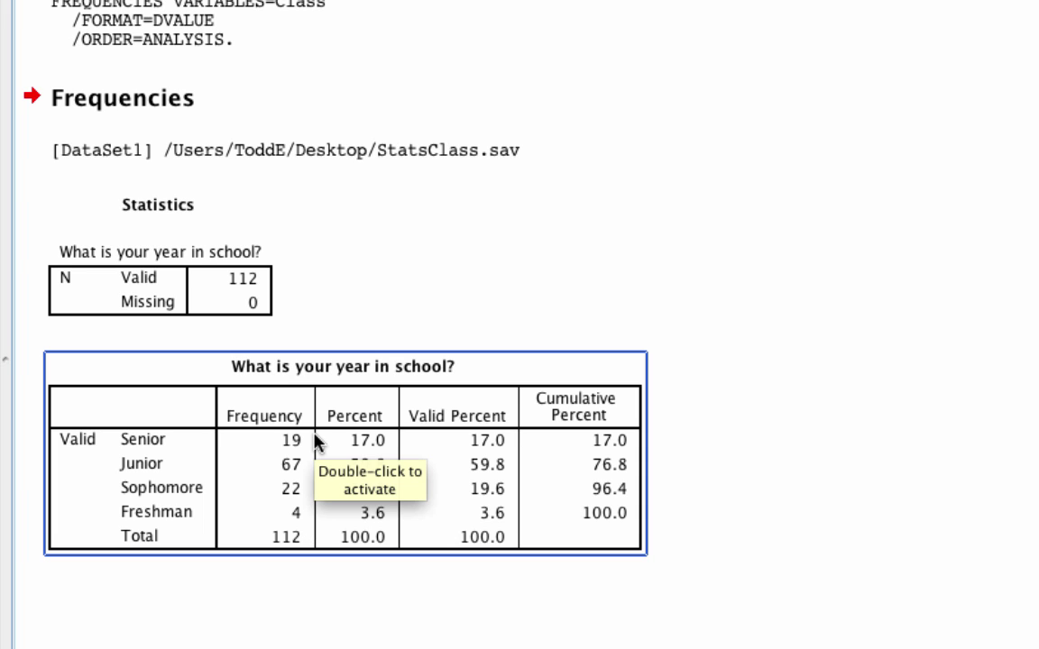
{"action": "left_click", "coordinate": [364, 633]}
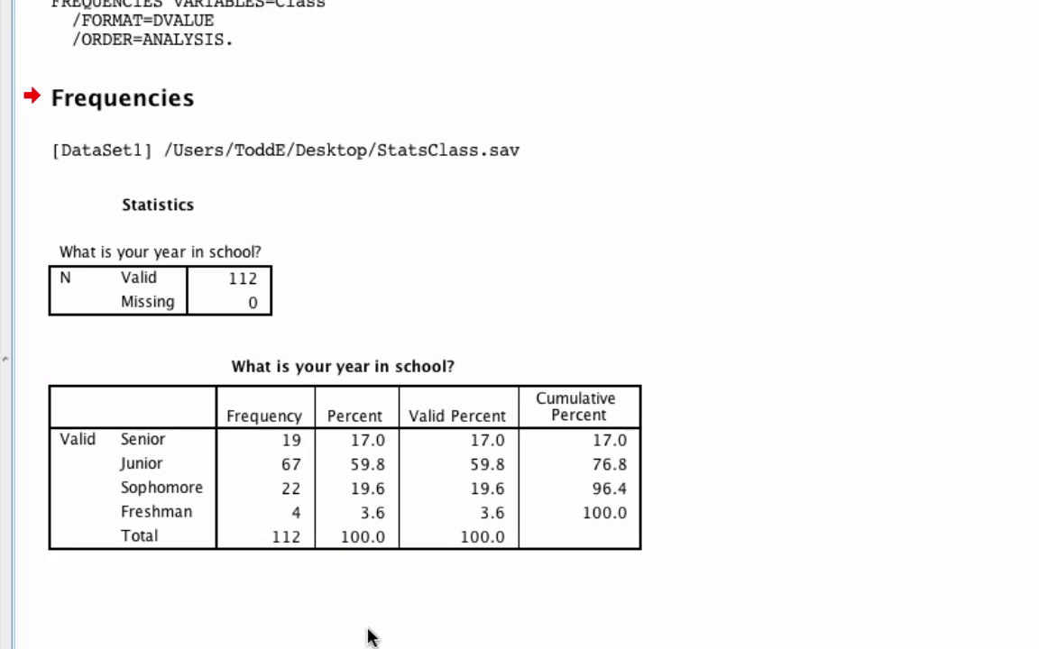
{"action": "left_click", "coordinate": [371, 464]}
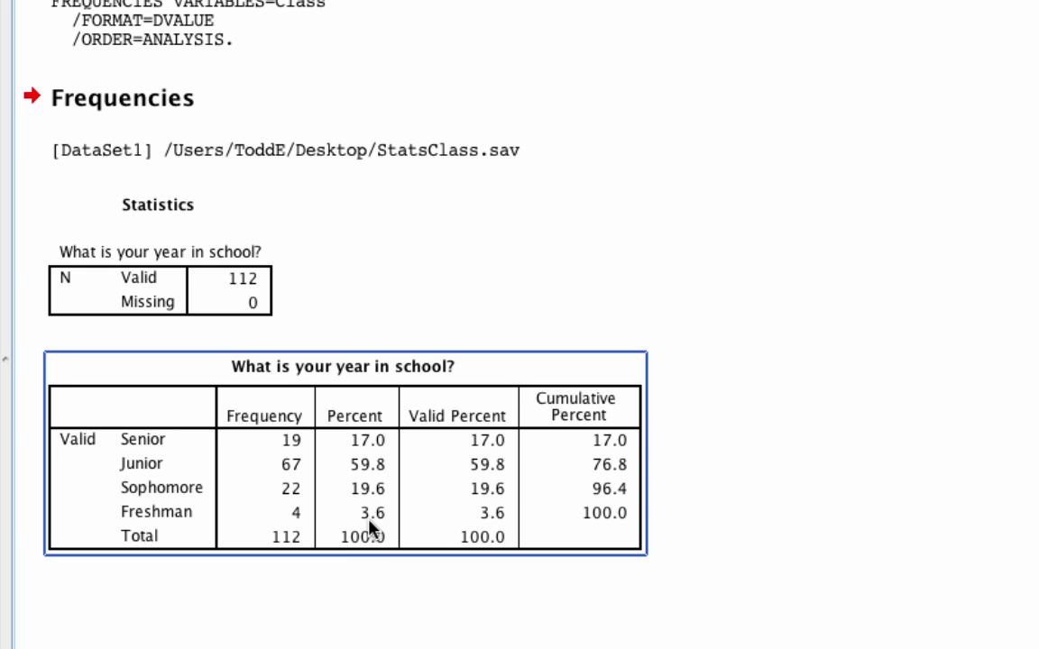
{"action": "left_click", "coordinate": [394, 575]}
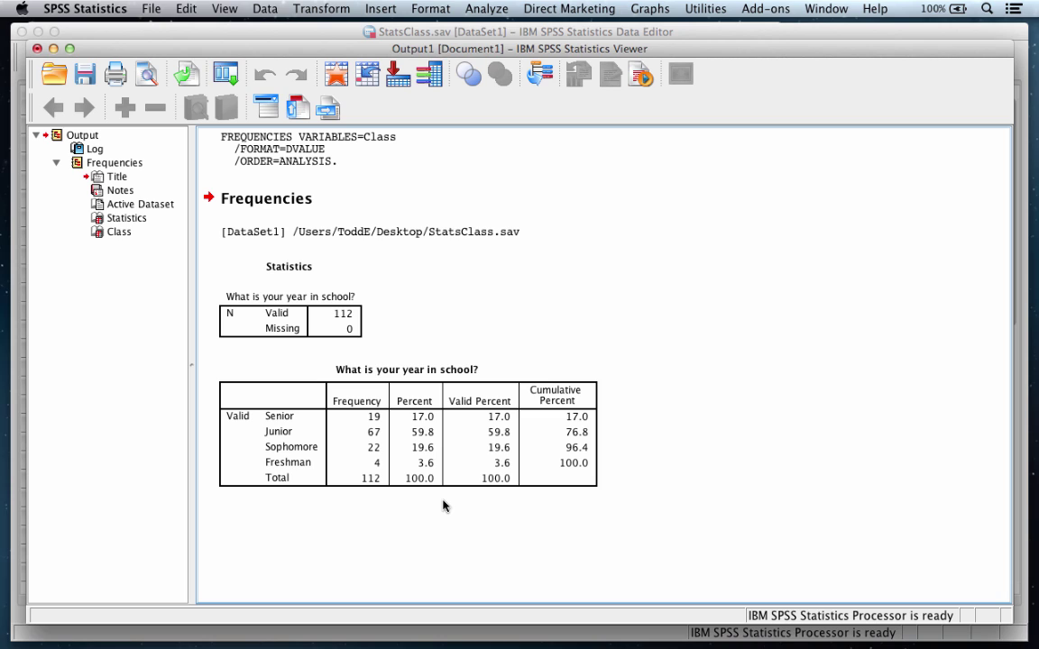
Reopen the Frequencies dialog and reset it to clear the previous Class settings
{"action": "left_click", "coordinate": [491, 11]}
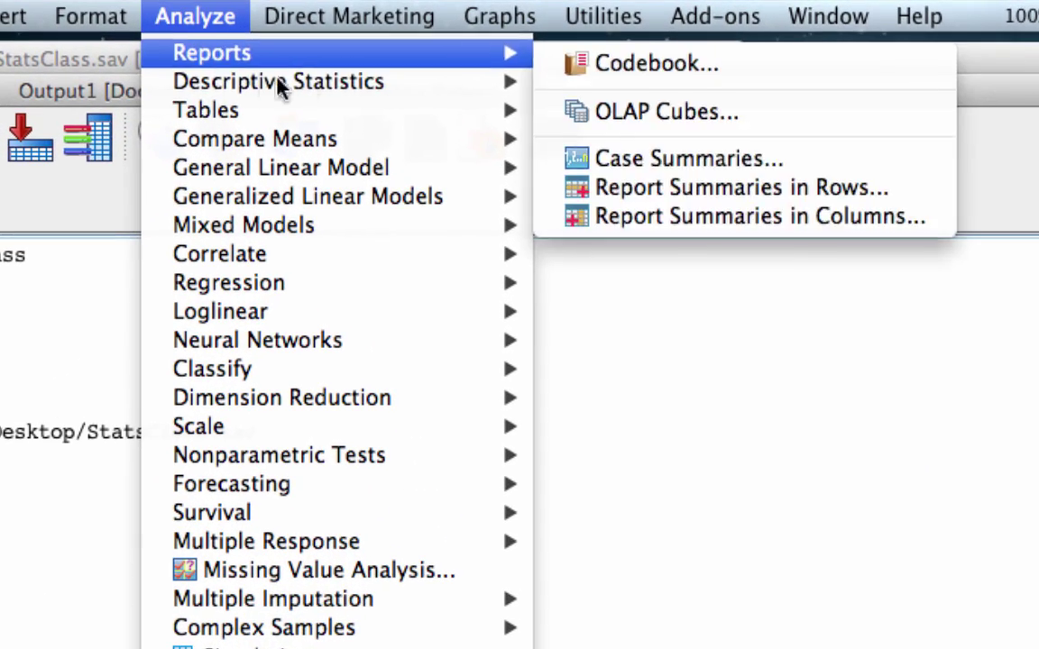
{"action": "mouse_move", "coordinate": [589, 46]}
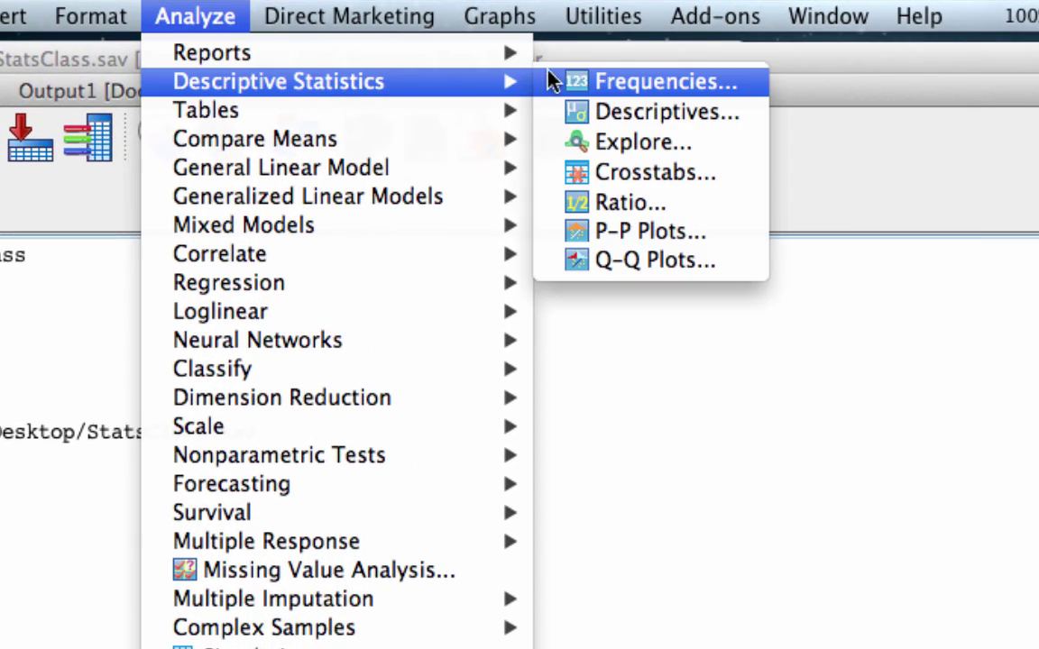
{"action": "left_click", "coordinate": [593, 82]}
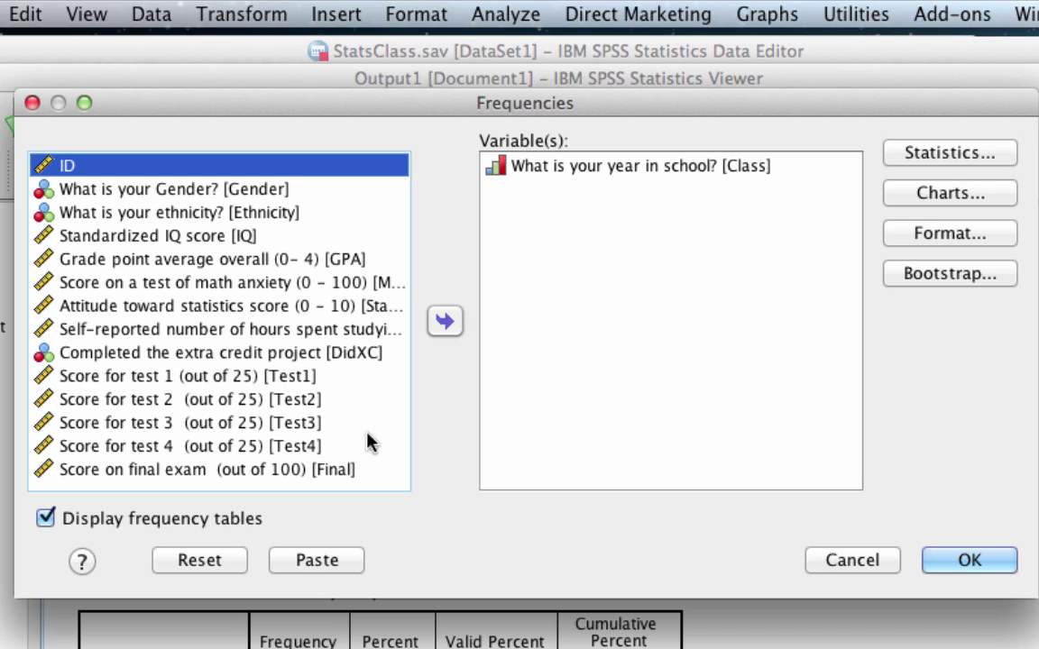
{"action": "left_click", "coordinate": [219, 565]}
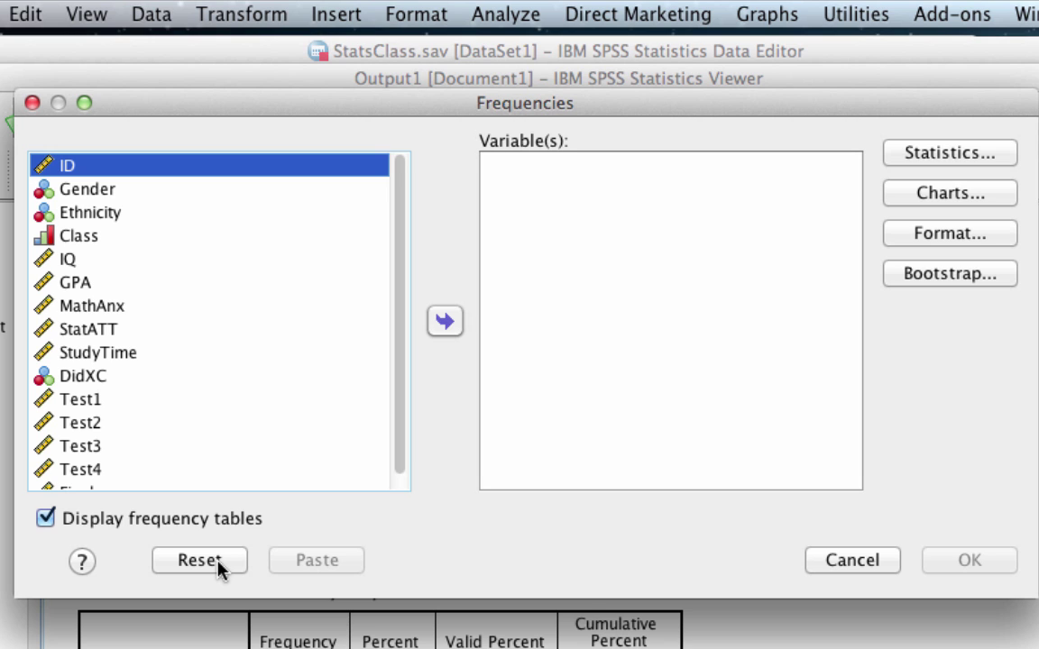
Display variable labels and move Standardized IQ score (IQ) into Variable(s)
{"action": "right_click", "coordinate": [221, 326]}
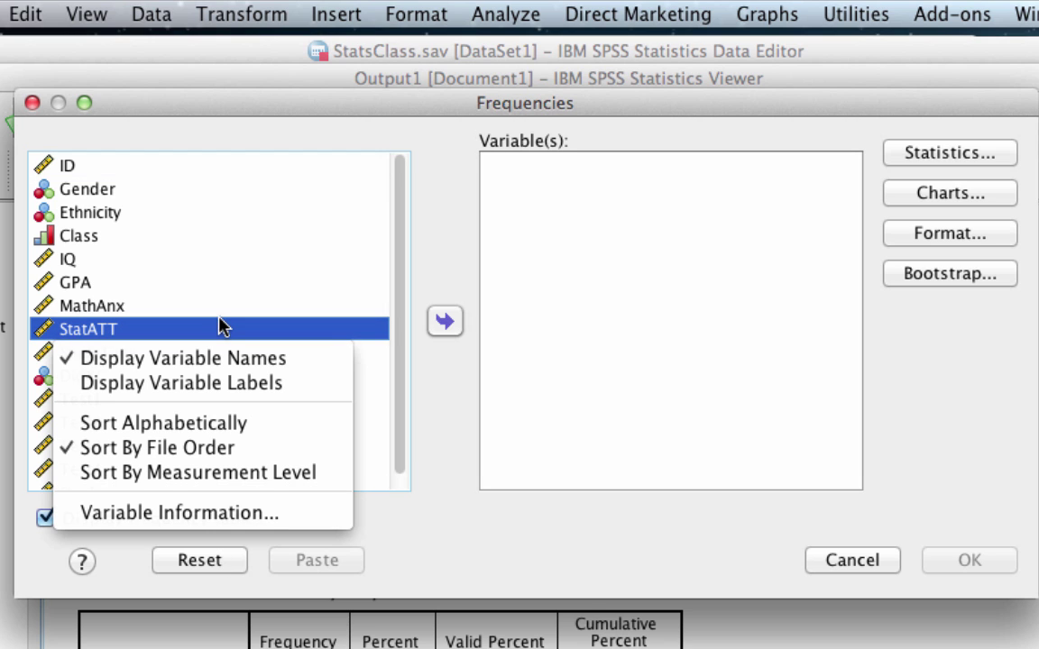
{"action": "left_click", "coordinate": [227, 384]}
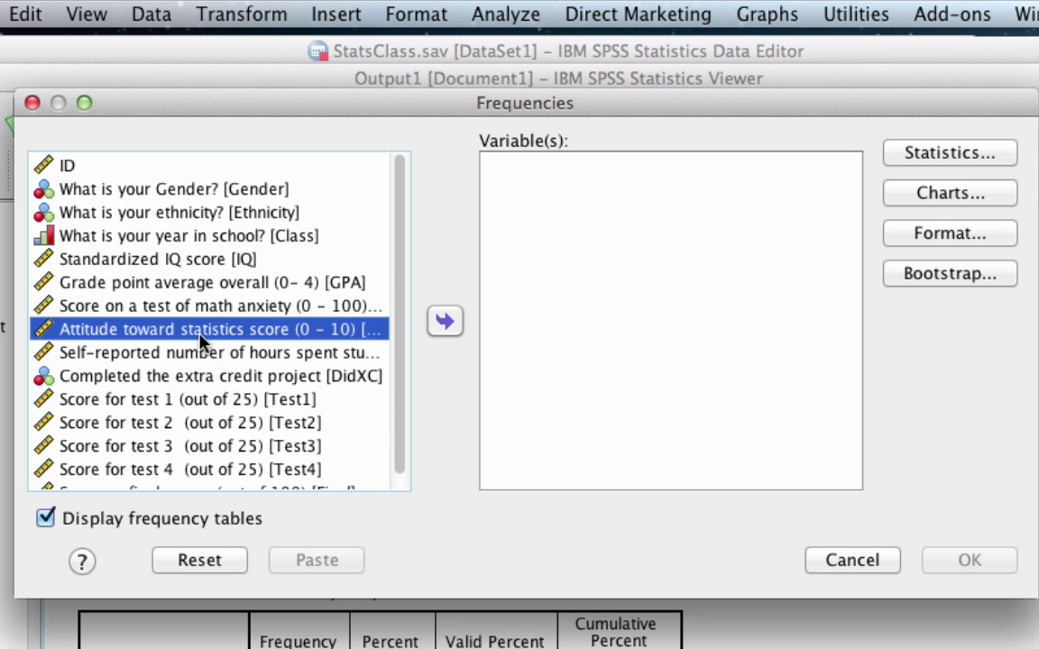
{"action": "left_click", "coordinate": [198, 260]}
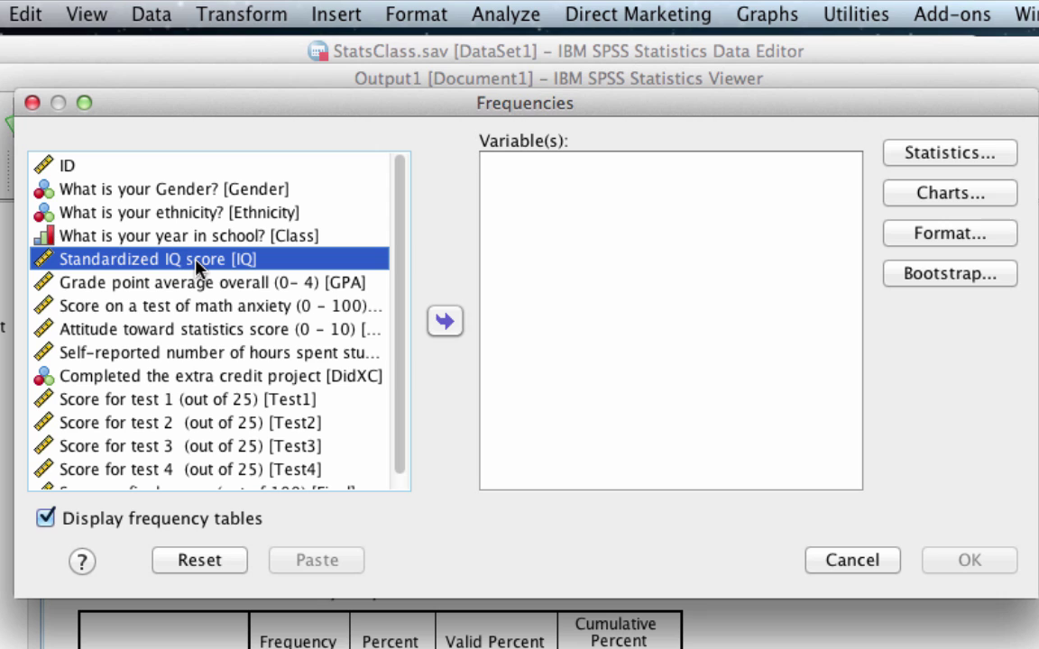
{"action": "left_click", "coordinate": [449, 325]}
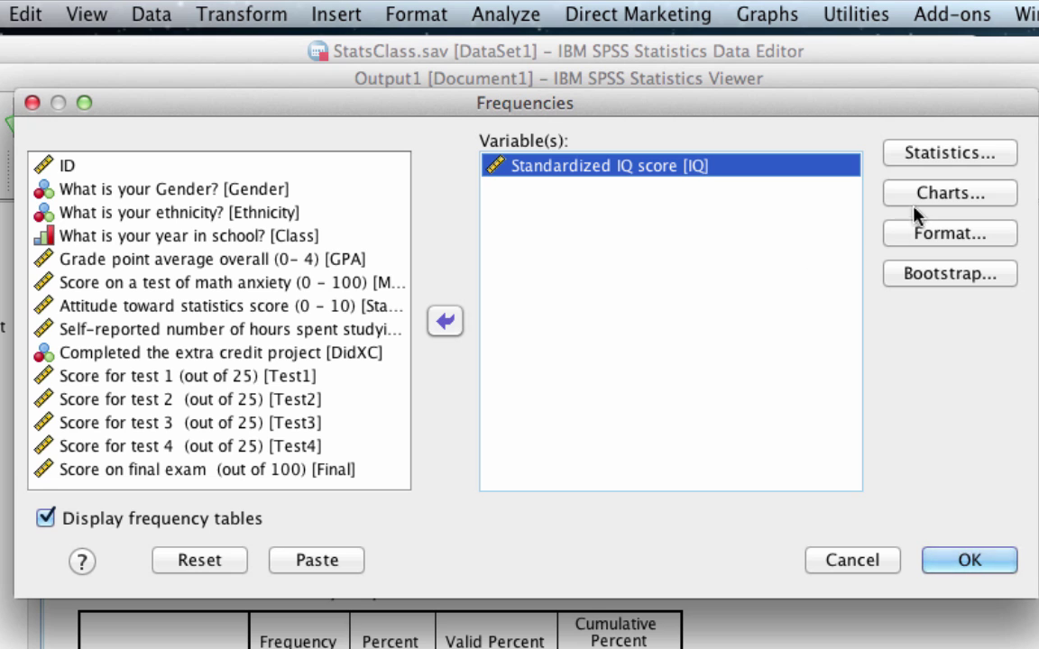
Choose a Histograms chart with normal curve and run the IQ frequency analysis
{"action": "left_click", "coordinate": [937, 200]}
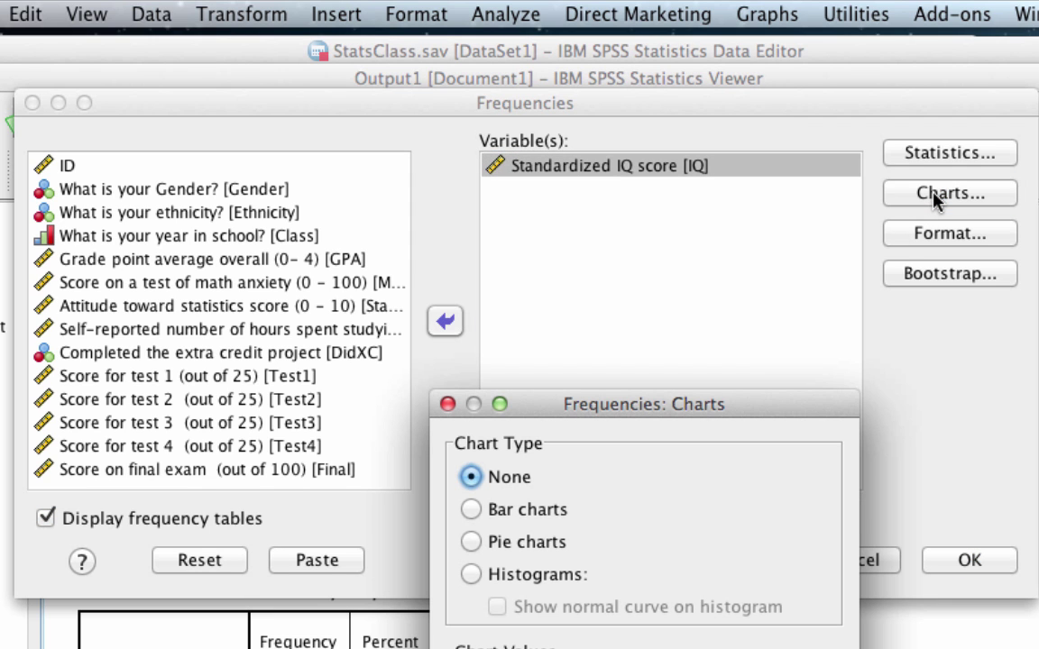
{"action": "left_click_drag", "start_coordinate": [678, 410], "coordinate": [681, 205]}
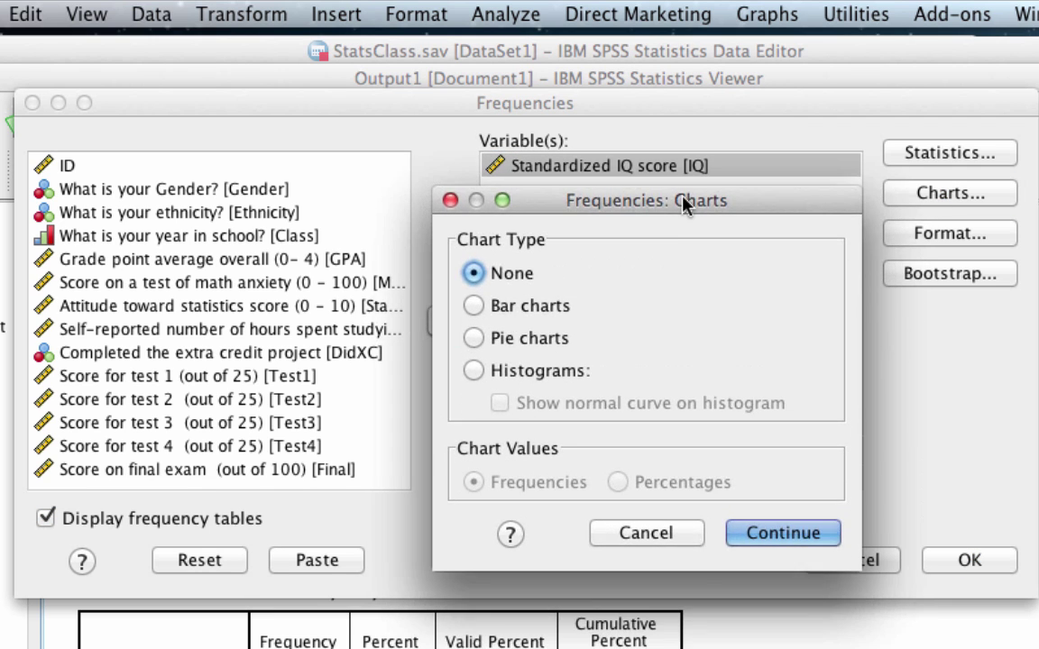
{"action": "left_click", "coordinate": [555, 375]}
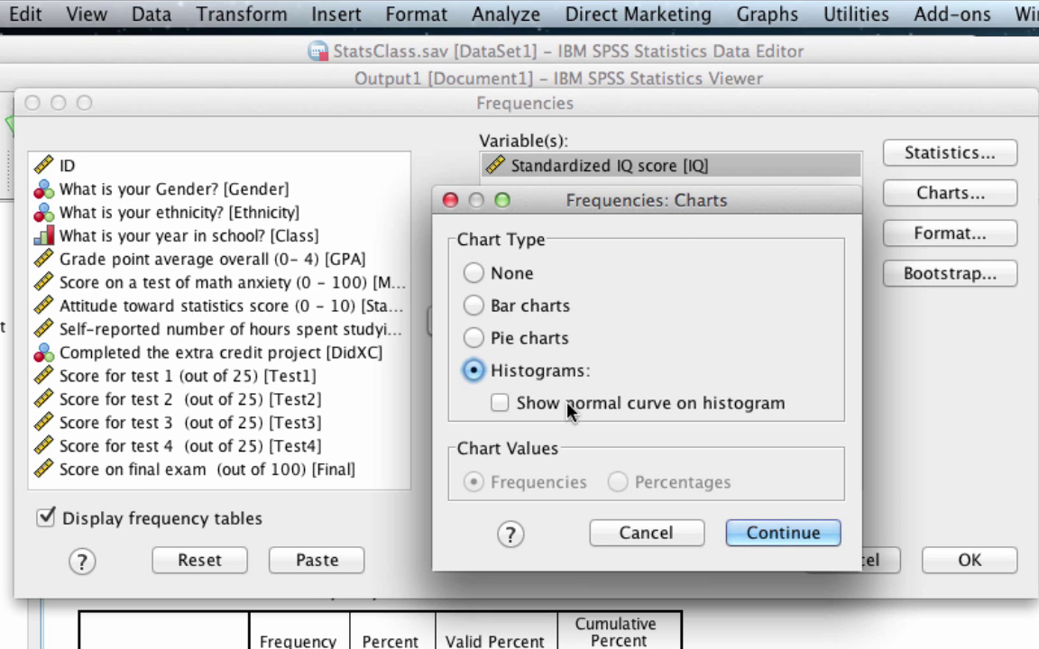
{"action": "left_click", "coordinate": [568, 410]}
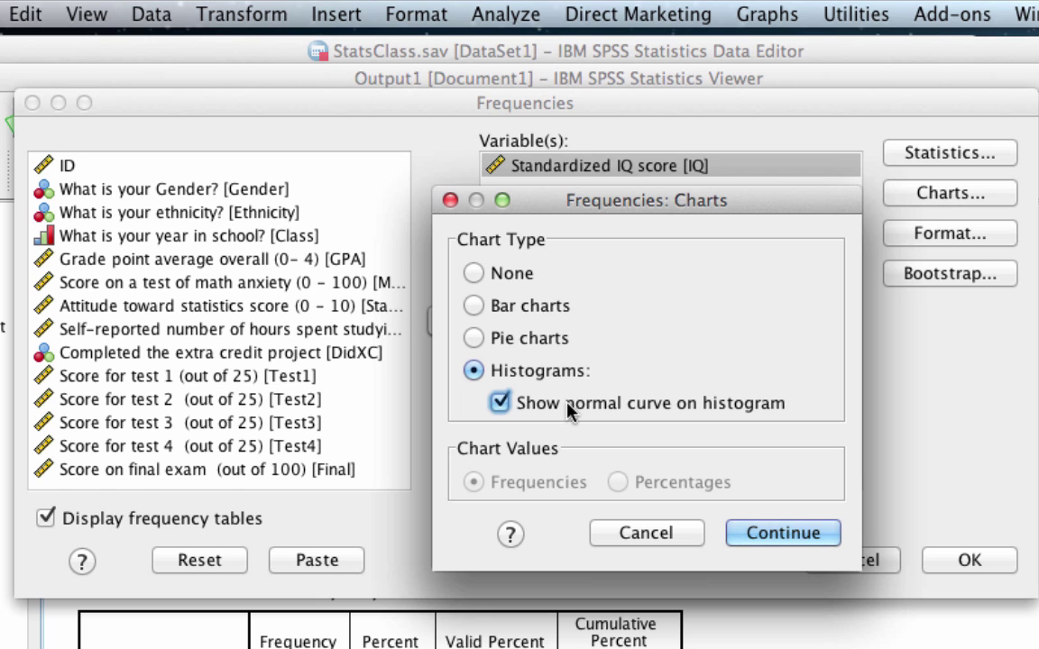
{"action": "left_click", "coordinate": [765, 532]}
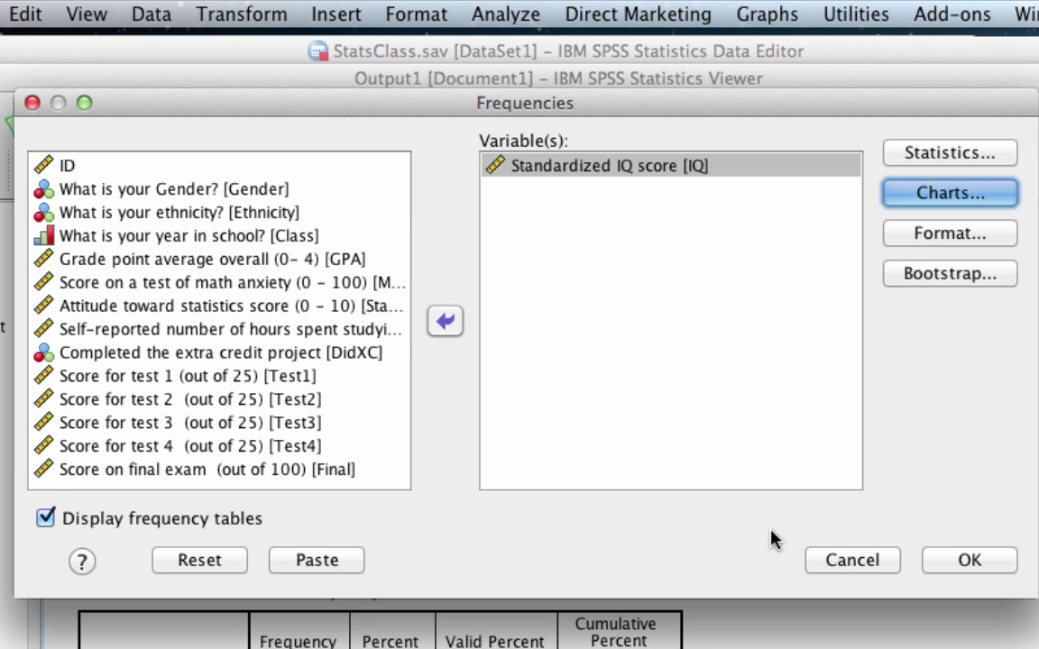
{"action": "left_click", "coordinate": [973, 560]}
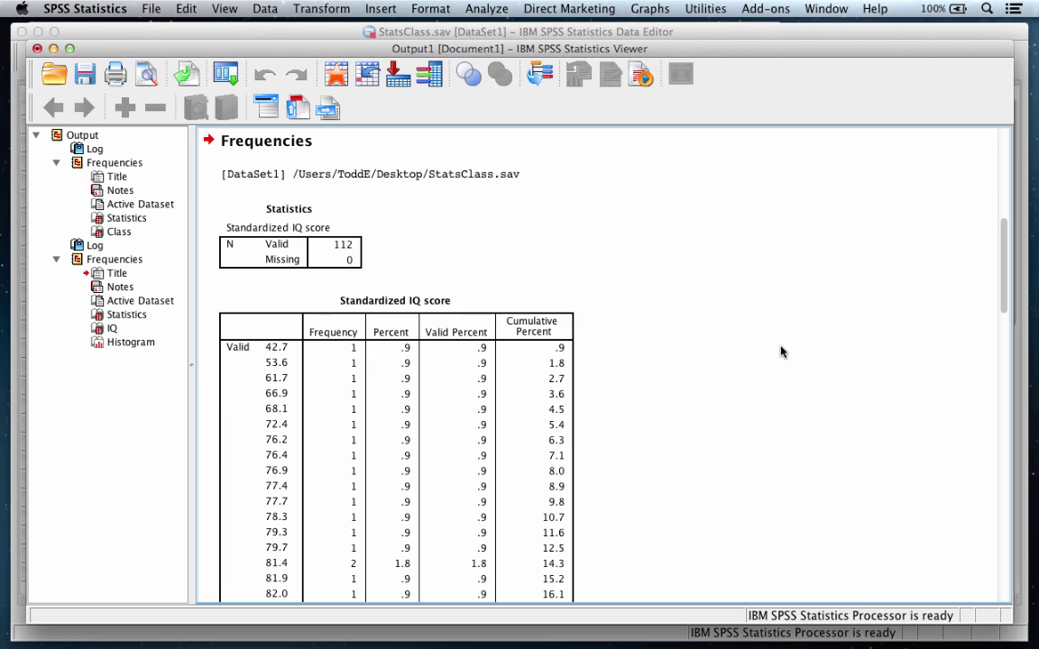
Scroll the Viewer to the IQ histogram showing Mean 97.33, Std. Dev. 15.956, N 112
{"action": "scroll", "coordinate": [782, 351], "scroll_direction": "up", "scroll_amount": 8}
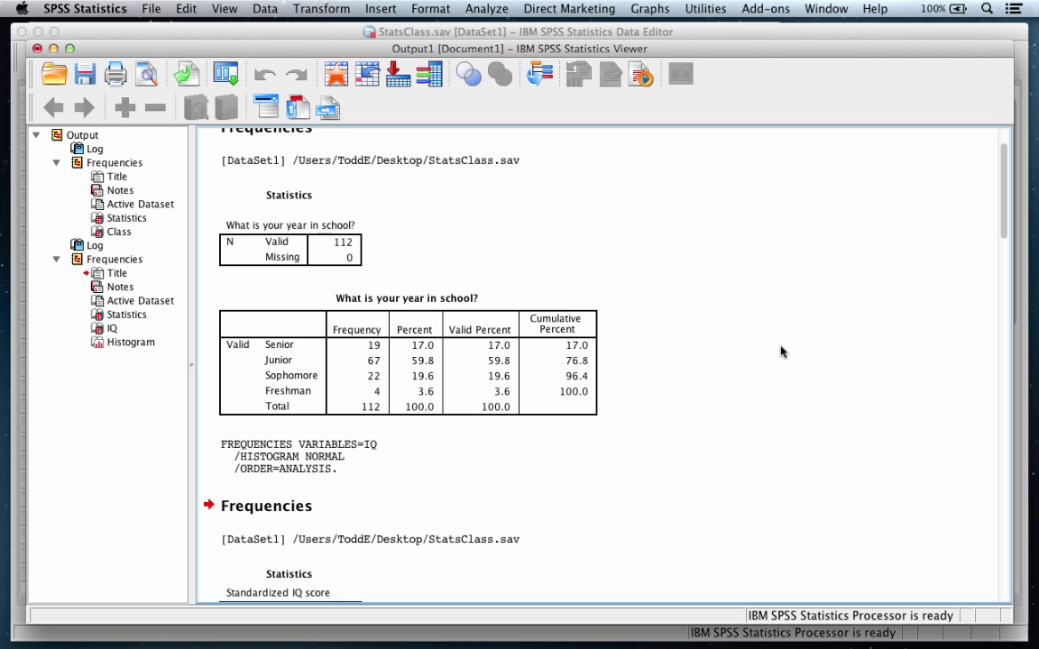
{"action": "scroll", "coordinate": [782, 351], "scroll_direction": "down", "scroll_amount": 5}
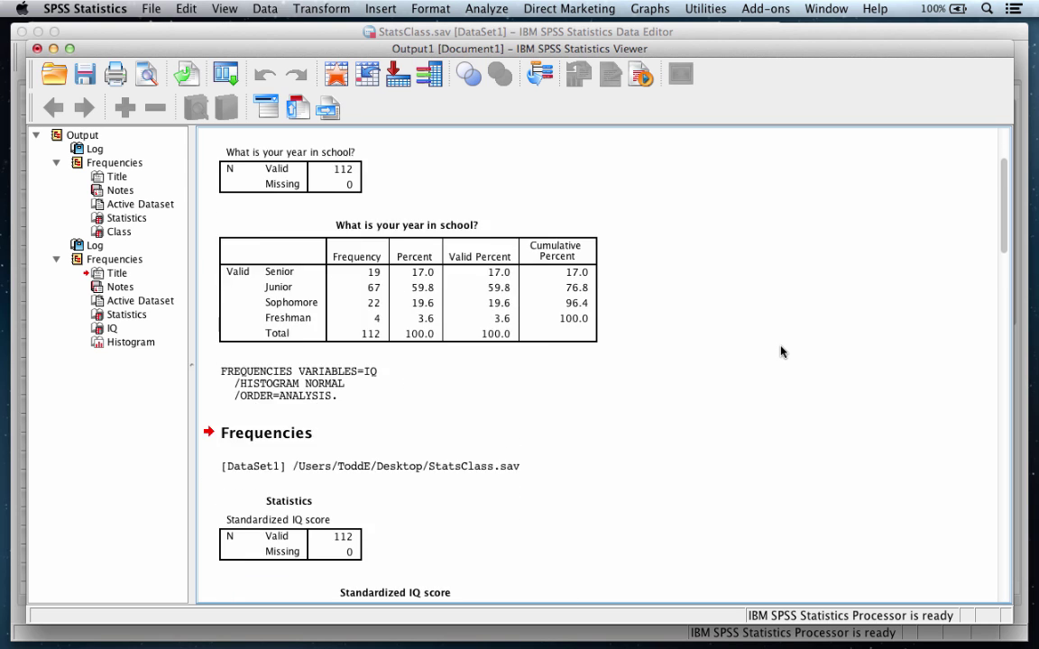
{"action": "scroll", "coordinate": [782, 352], "scroll_direction": "down", "scroll_amount": 6}
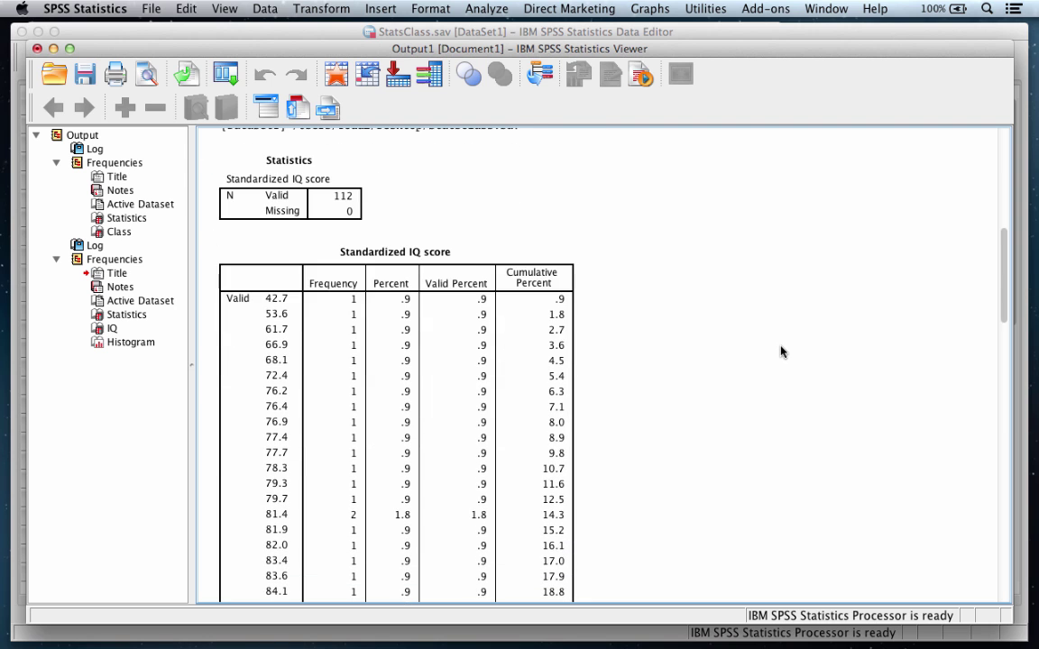
{"action": "scroll", "coordinate": [782, 352], "scroll_direction": "down", "scroll_amount": 10}
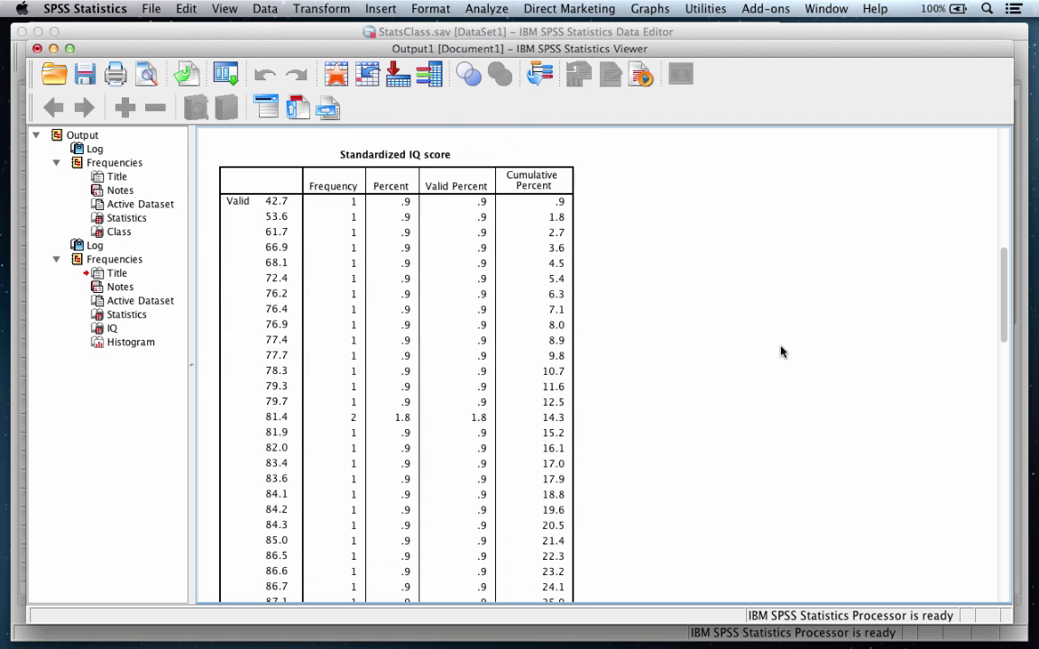
{"action": "scroll", "coordinate": [781, 352], "scroll_direction": "down", "scroll_amount": 12}
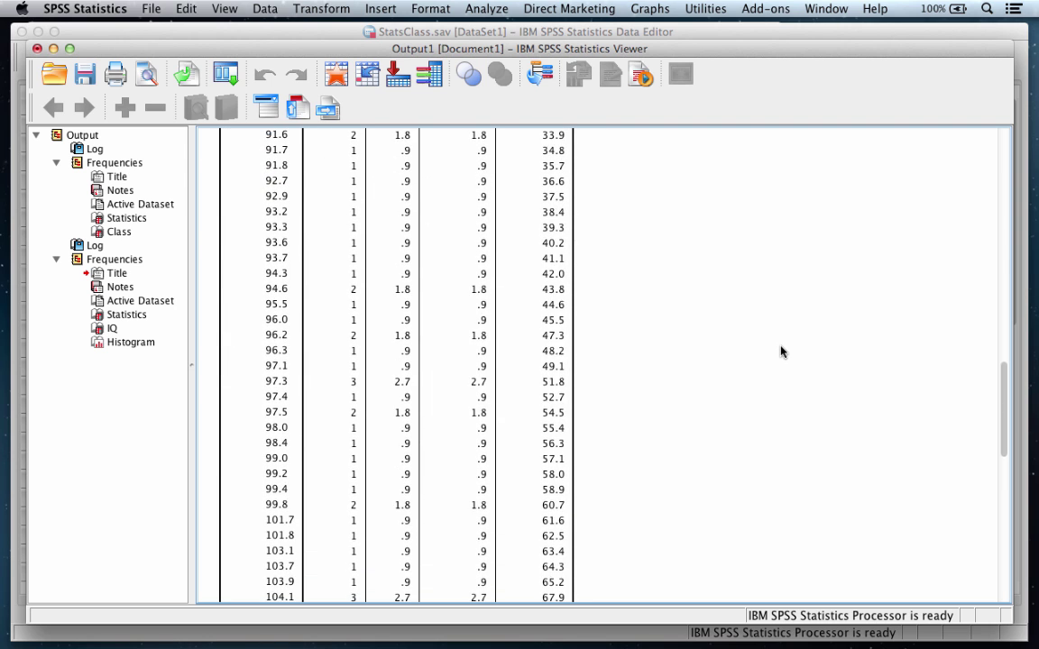
{"action": "scroll", "coordinate": [781, 352], "scroll_direction": "down", "scroll_amount": 7}
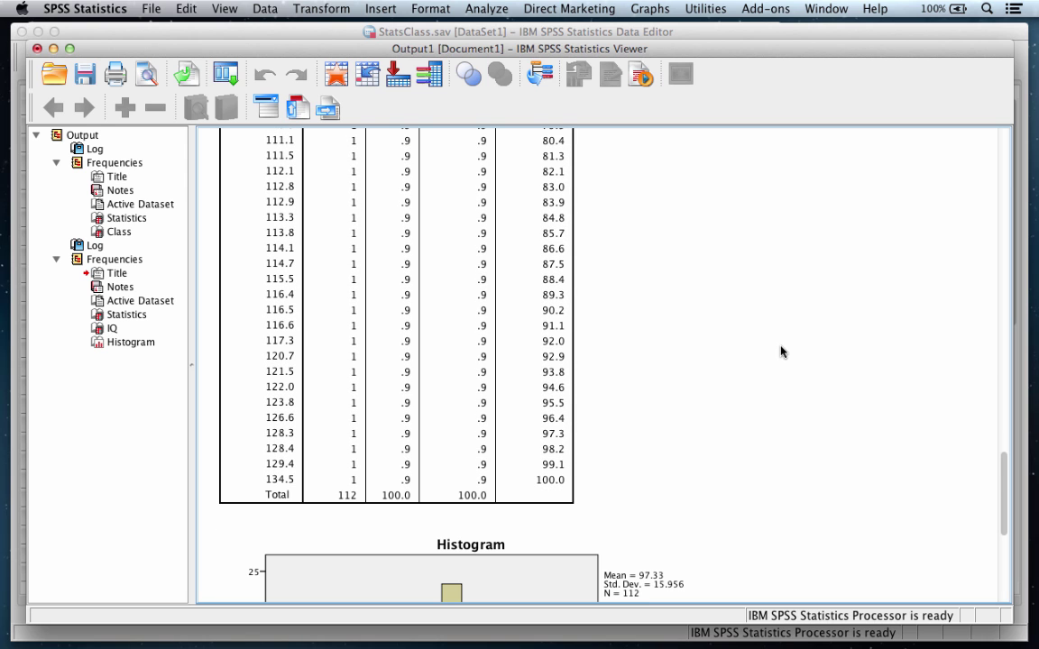
{"action": "scroll", "coordinate": [782, 351], "scroll_direction": "down", "scroll_amount": 2}
{"action": "scroll", "coordinate": [782, 352], "scroll_direction": "down", "scroll_amount": 7}
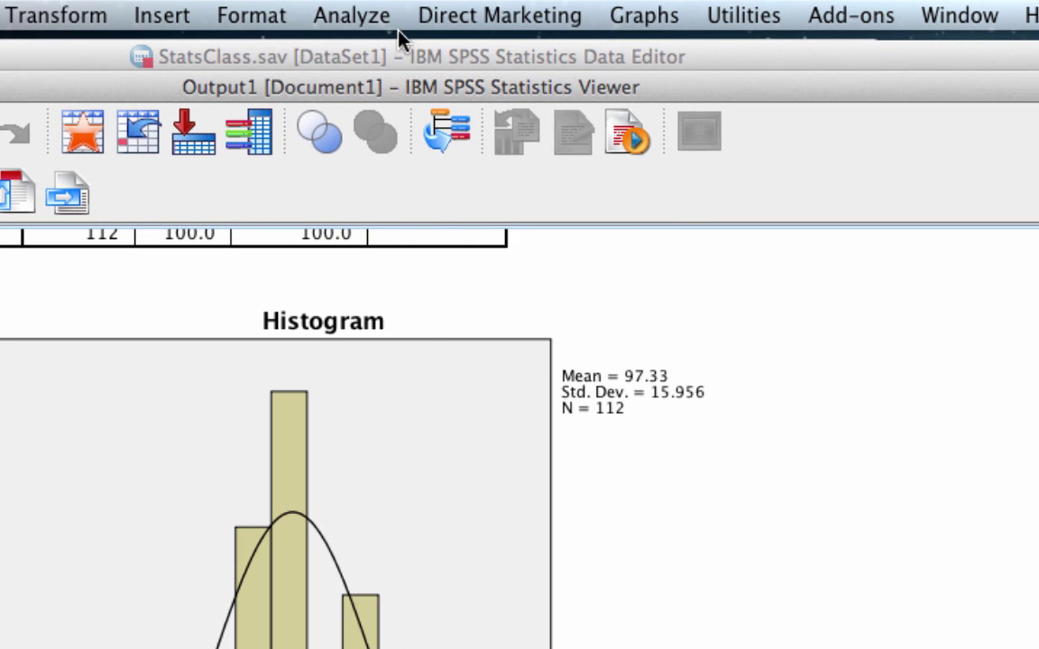
Reopen Frequencies for Standardized IQ score with 'Display frequency tables' unticked
{"action": "left_click", "coordinate": [353, 18]}
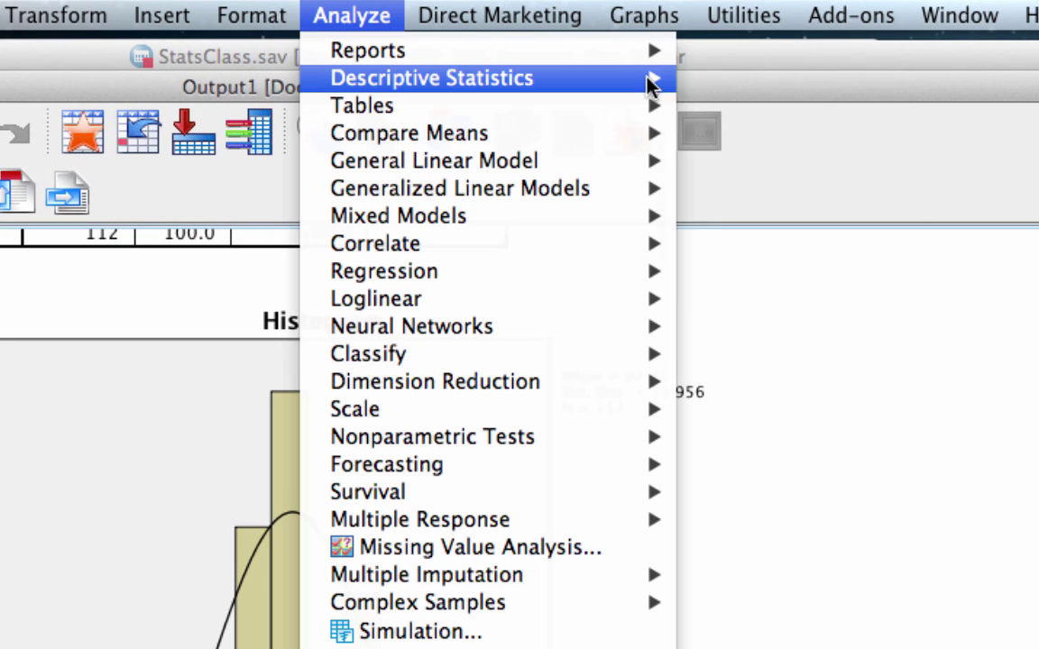
{"action": "mouse_move", "coordinate": [651, 79]}
{"action": "left_click", "coordinate": [766, 80]}
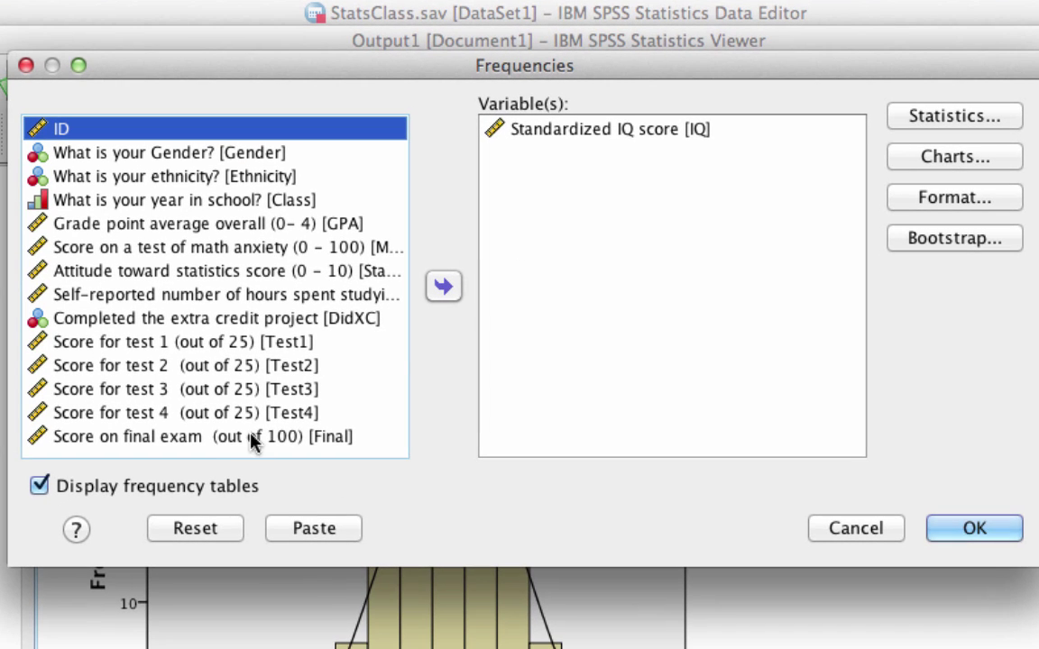
{"action": "left_click", "coordinate": [174, 494]}
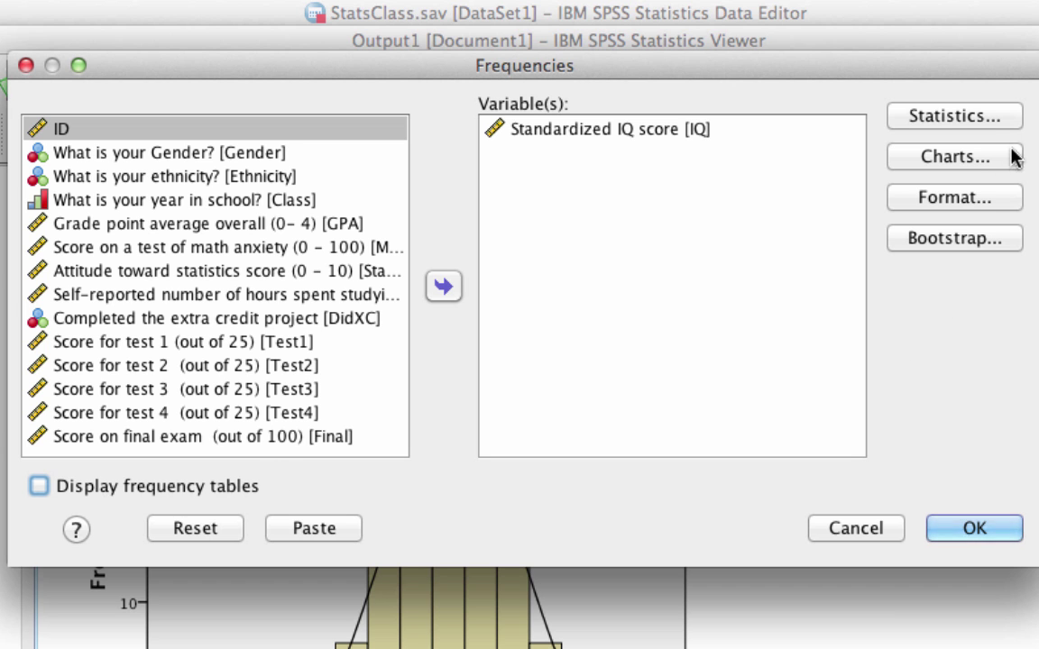
Request Mean, Median and Mode under Central Tendency and run the IQ analysis
{"action": "left_click", "coordinate": [942, 119]}
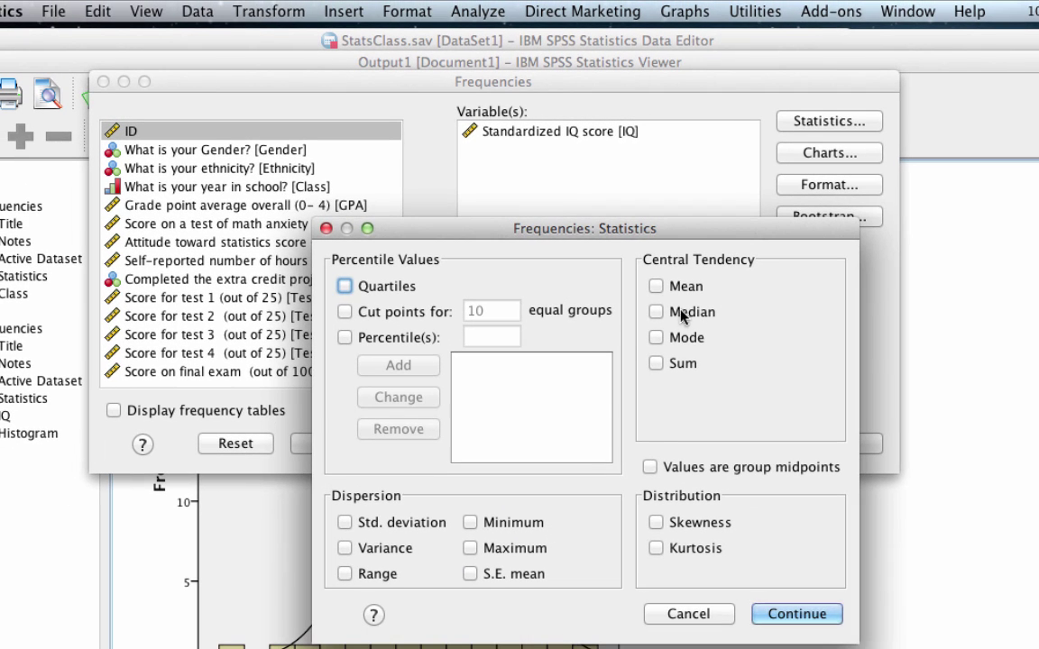
{"action": "left_click", "coordinate": [726, 305]}
{"action": "left_click", "coordinate": [687, 312]}
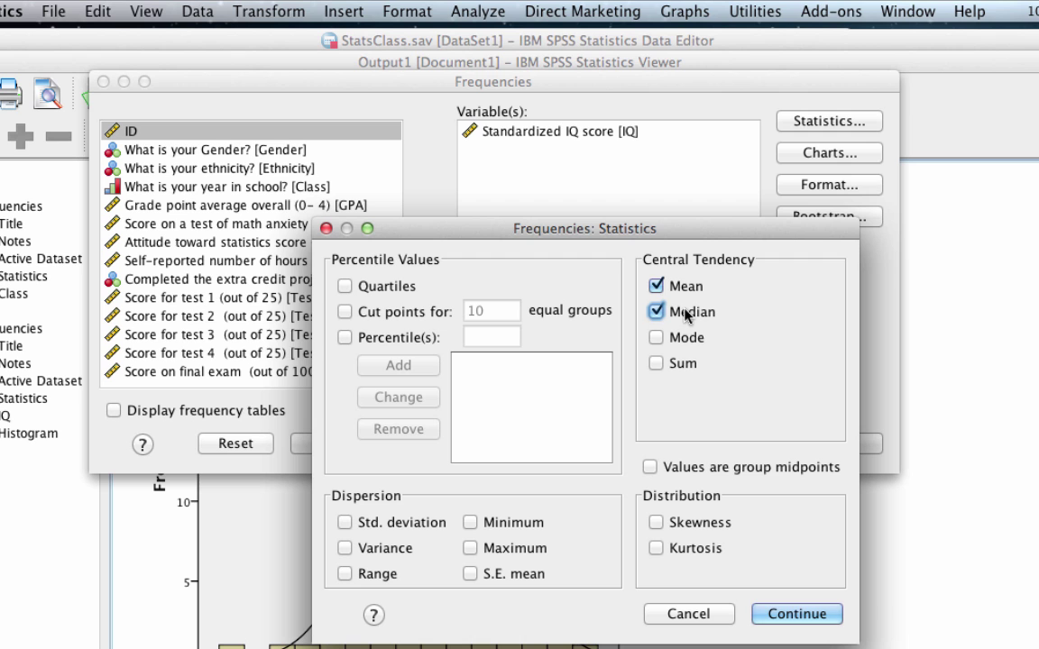
{"action": "left_click", "coordinate": [684, 341]}
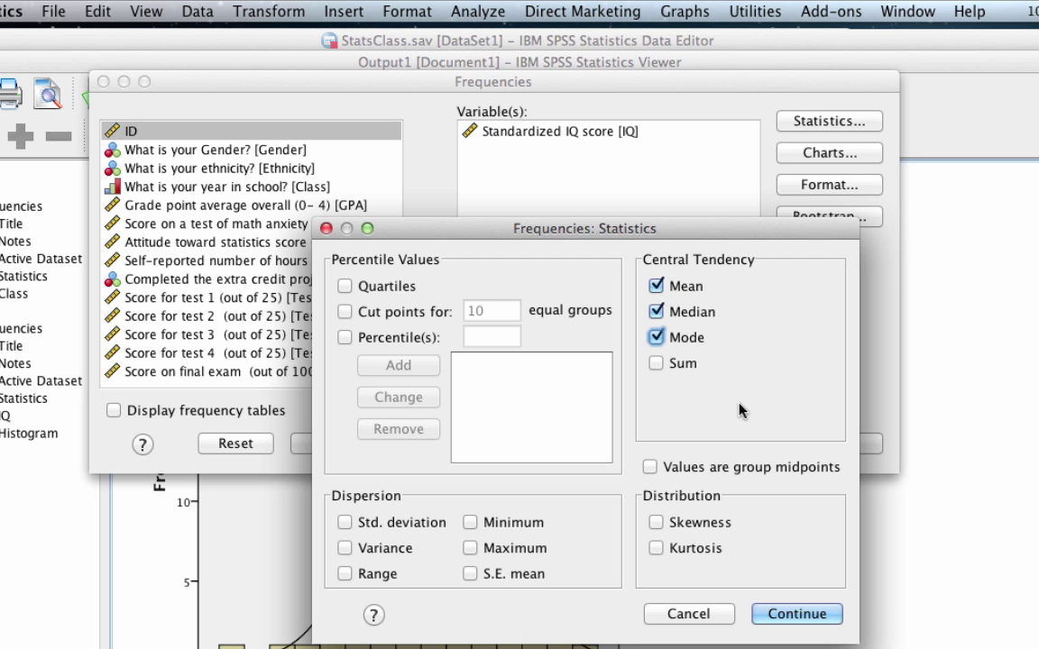
{"action": "left_click", "coordinate": [799, 614]}
{"action": "left_click", "coordinate": [838, 443]}
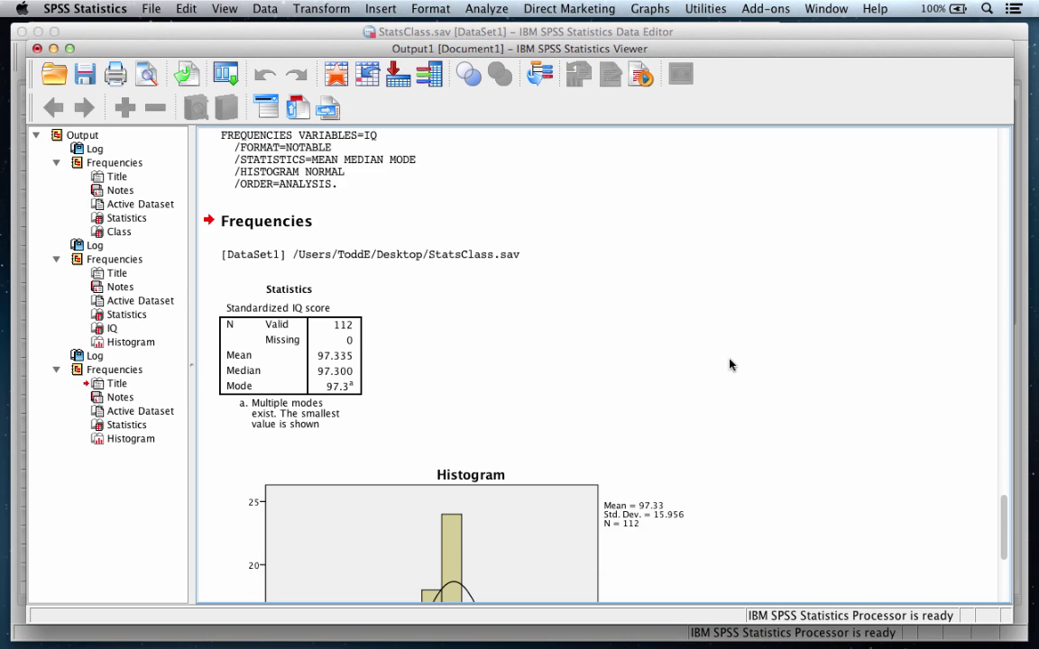
{"action": "scroll", "coordinate": [730, 364], "scroll_direction": "down", "scroll_amount": 10}
{"action": "left_click", "coordinate": [520, 403]}
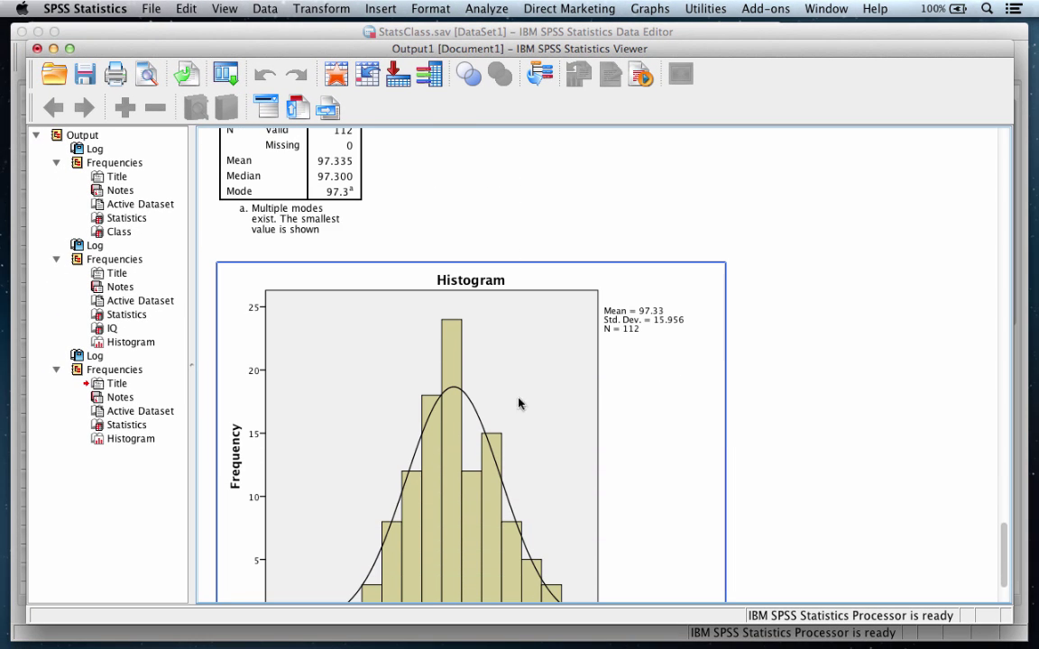
{"action": "scroll", "coordinate": [556, 364], "scroll_direction": "up", "scroll_amount": 2}
{"action": "left_click", "coordinate": [308, 308]}
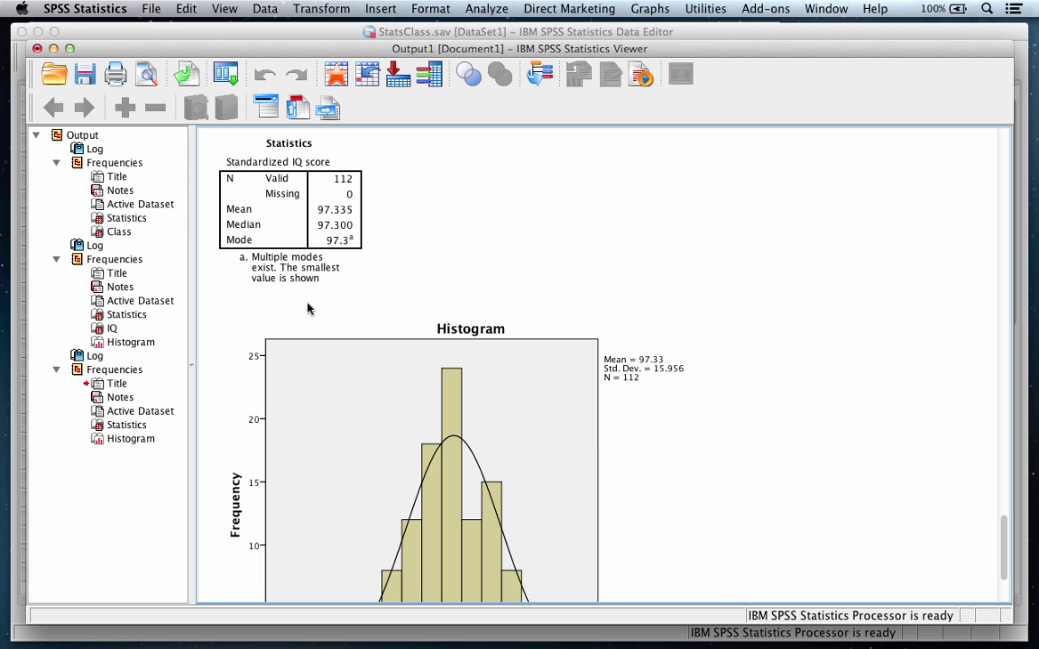
{"action": "left_click", "coordinate": [345, 265]}
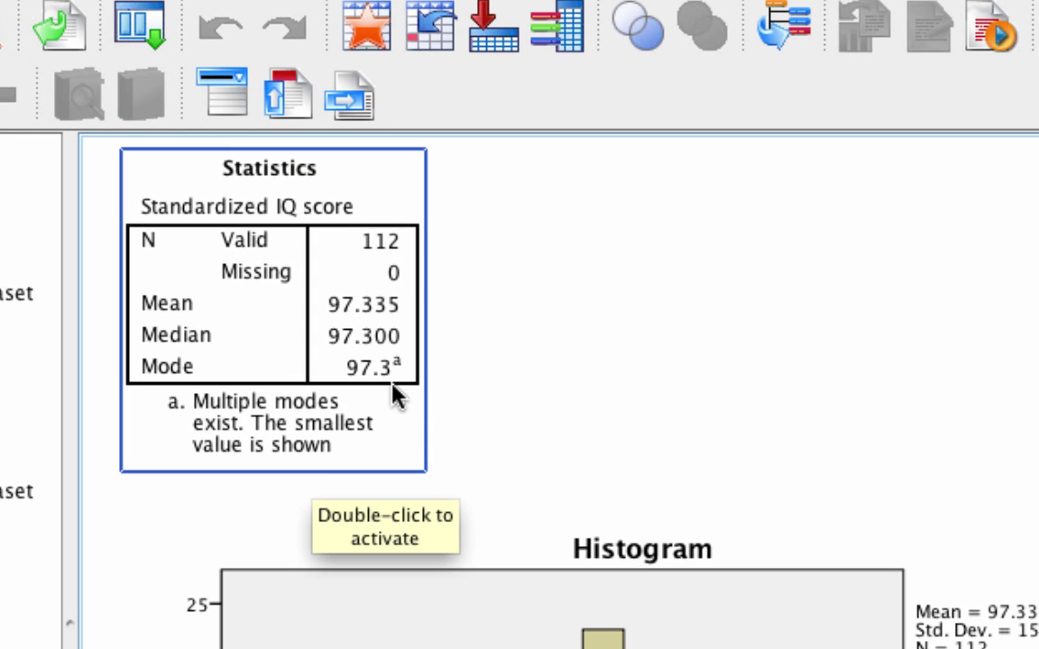
{"action": "left_click", "coordinate": [435, 382]}
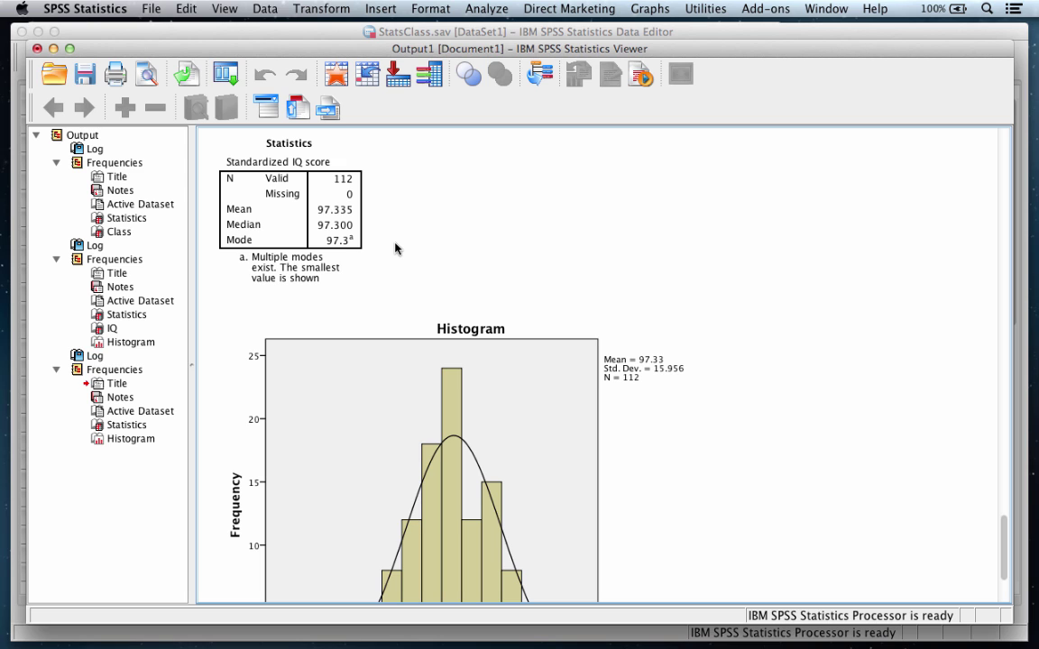
{"action": "scroll", "coordinate": [394, 248], "scroll_direction": "down", "scroll_amount": 5}
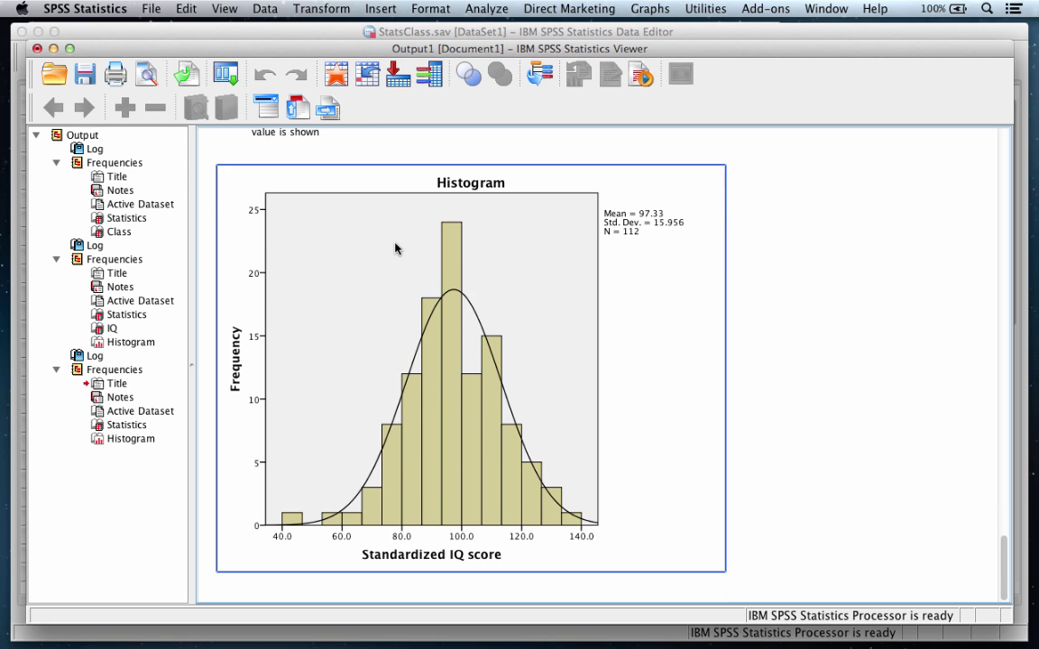